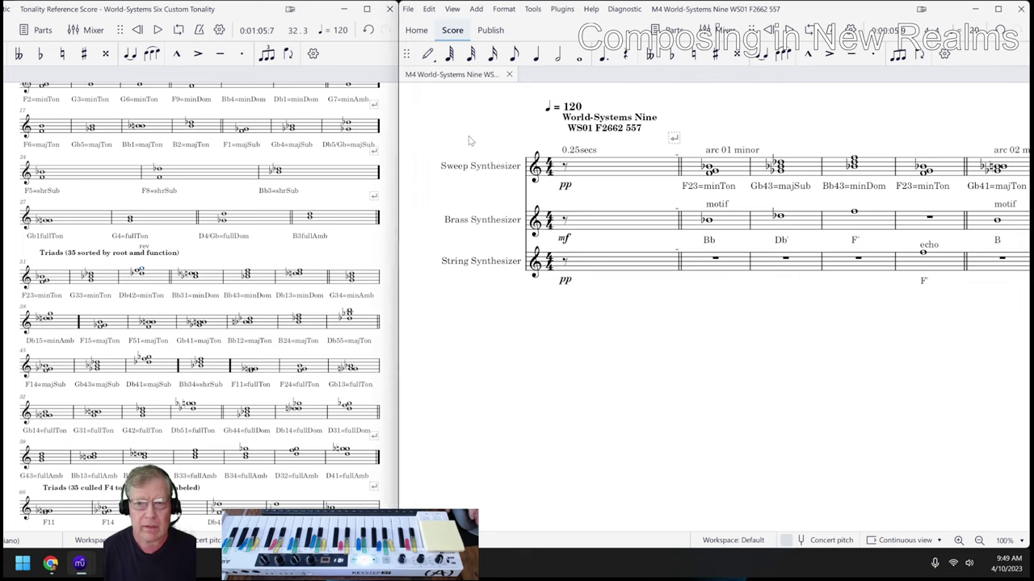
Step: Play the opening of the World-Systems Nine score, stop playback, and bring up the YouTube channel page
key(space)
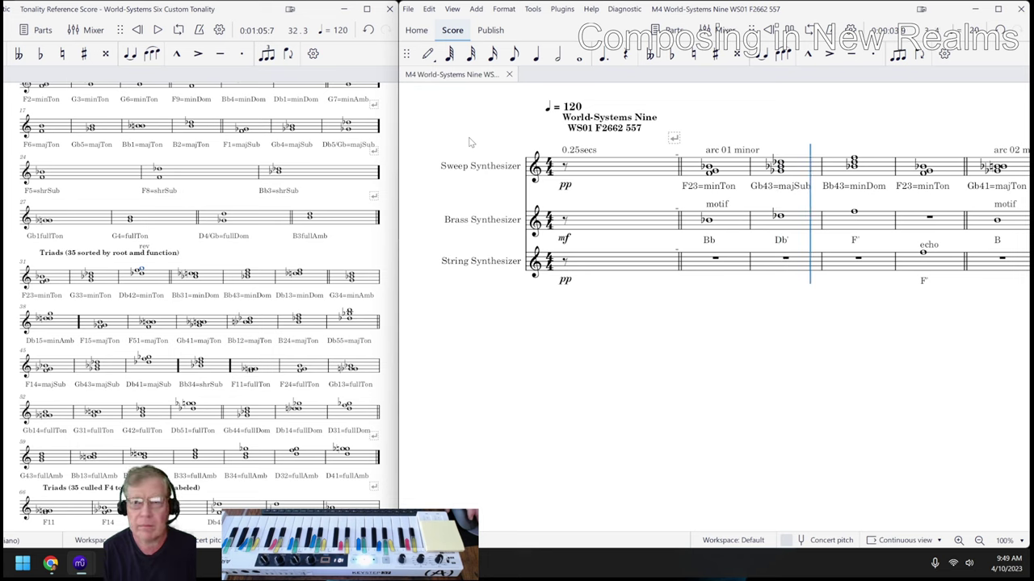
key(space)
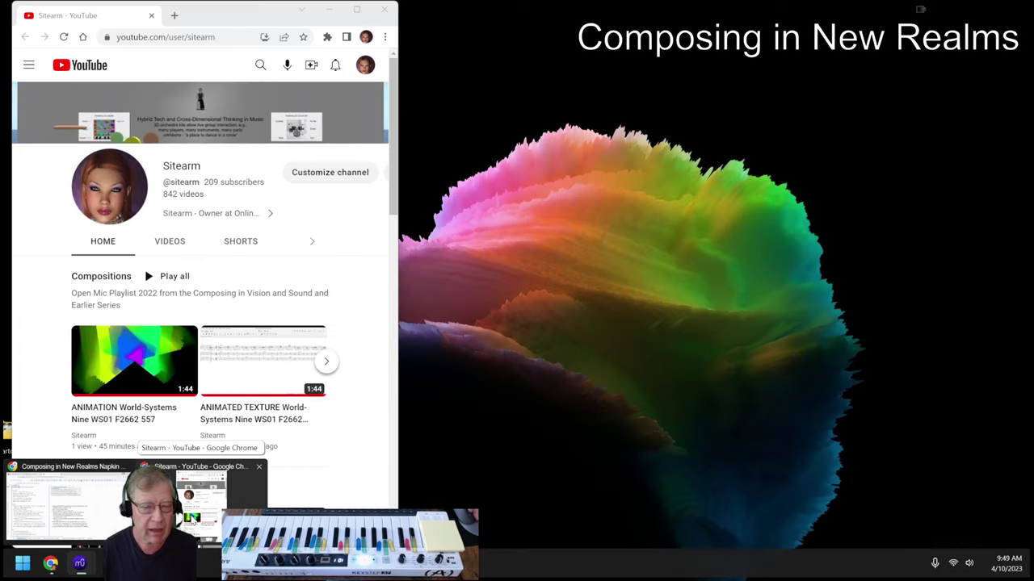
click(41, 501)
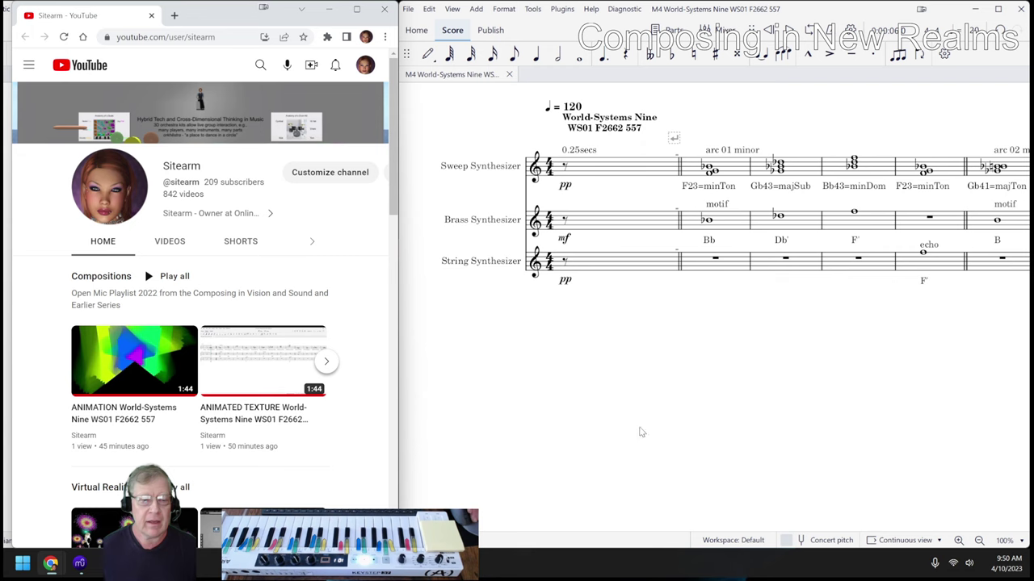
Step: Switch to the Composing in New Realms Napkin spreadsheet and select the first bold Reflection note in cell H22
mouse_move(50, 563)
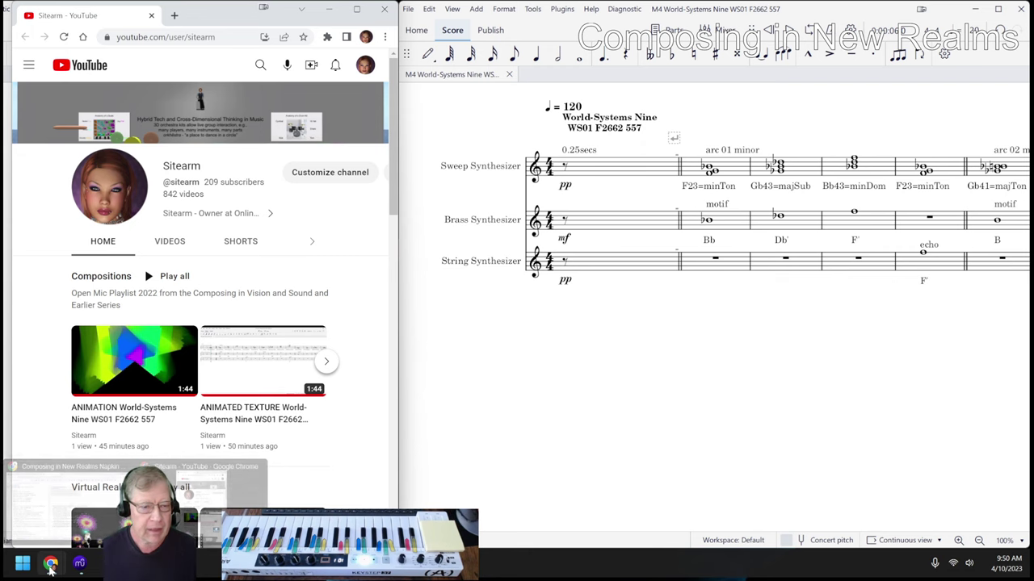
click(64, 501)
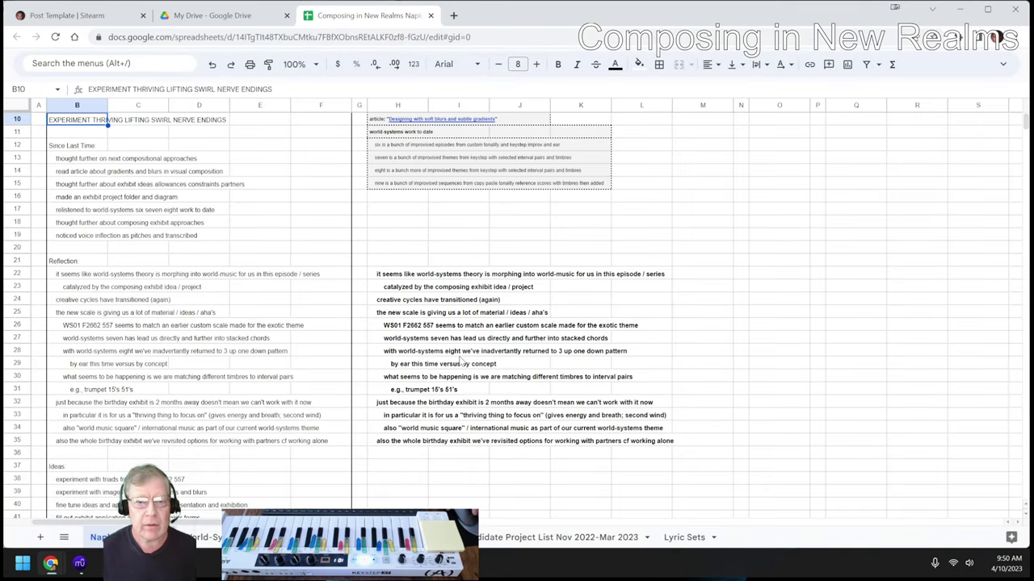
click(407, 276)
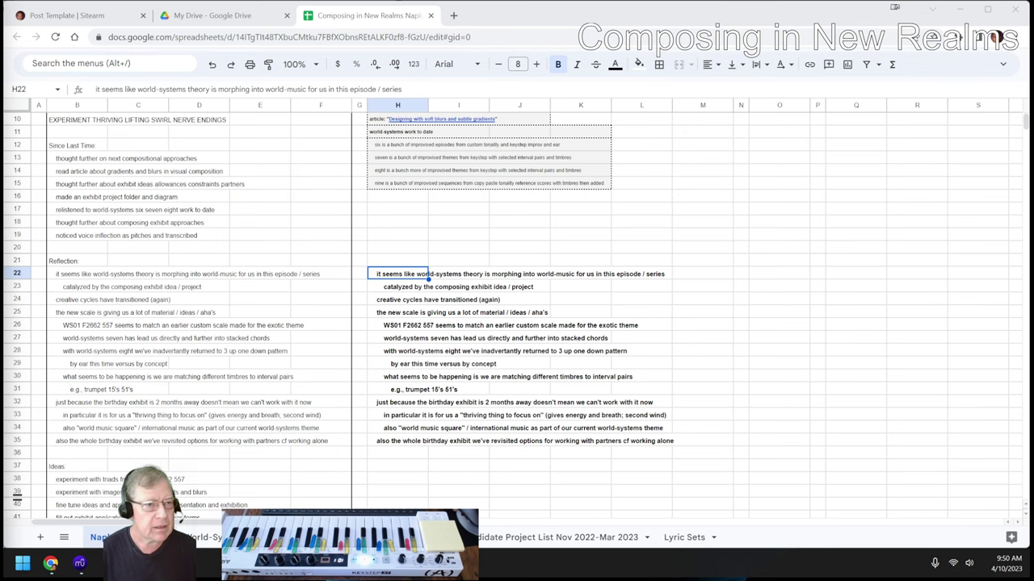
Step: Bring the composer's corner exhibit sketch fully into view to examine its layout, and put it away to return to the spreadsheet
key(alt+Tab)
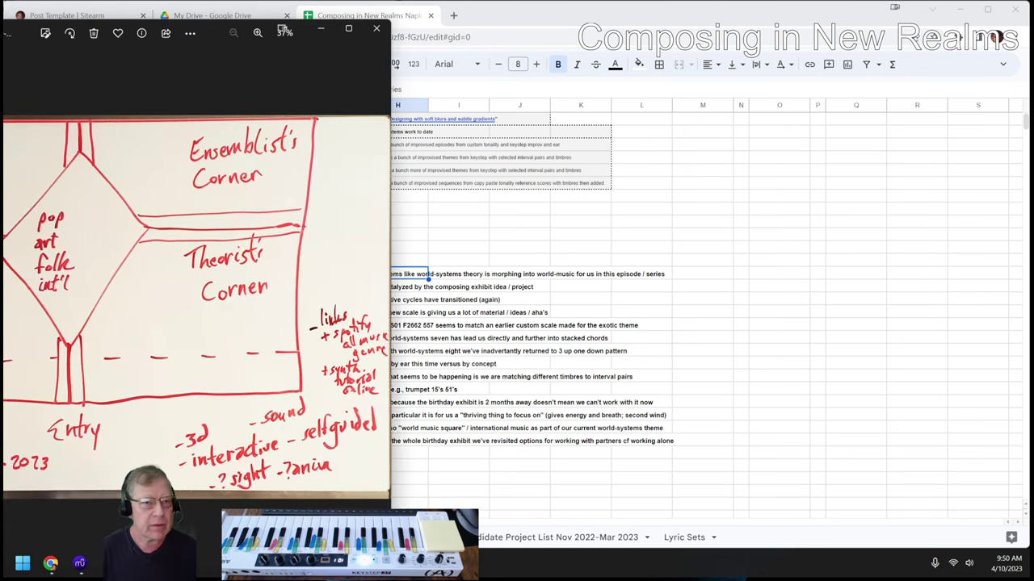
drag(228, 56, 245, 27)
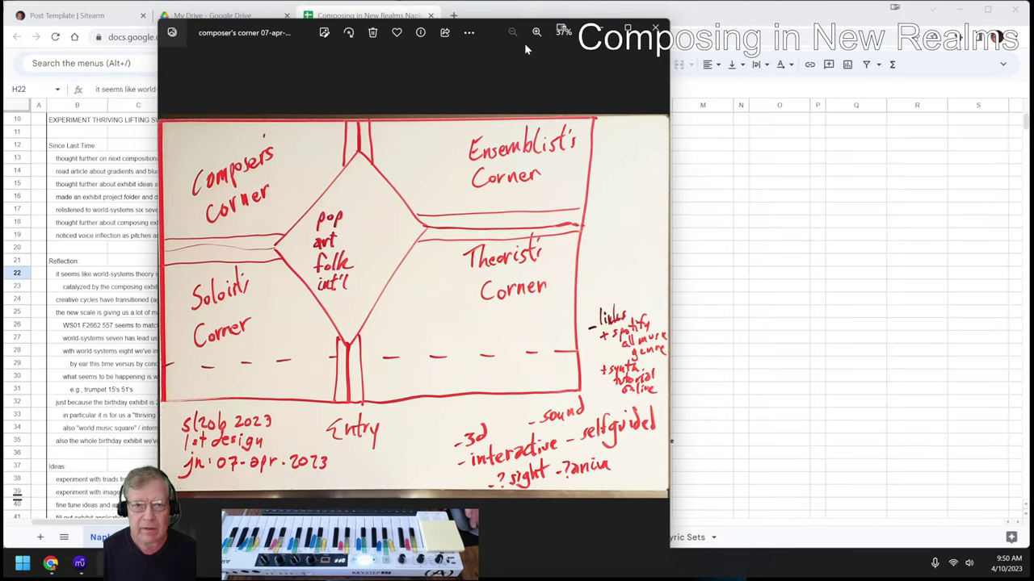
drag(503, 28, 490, 15)
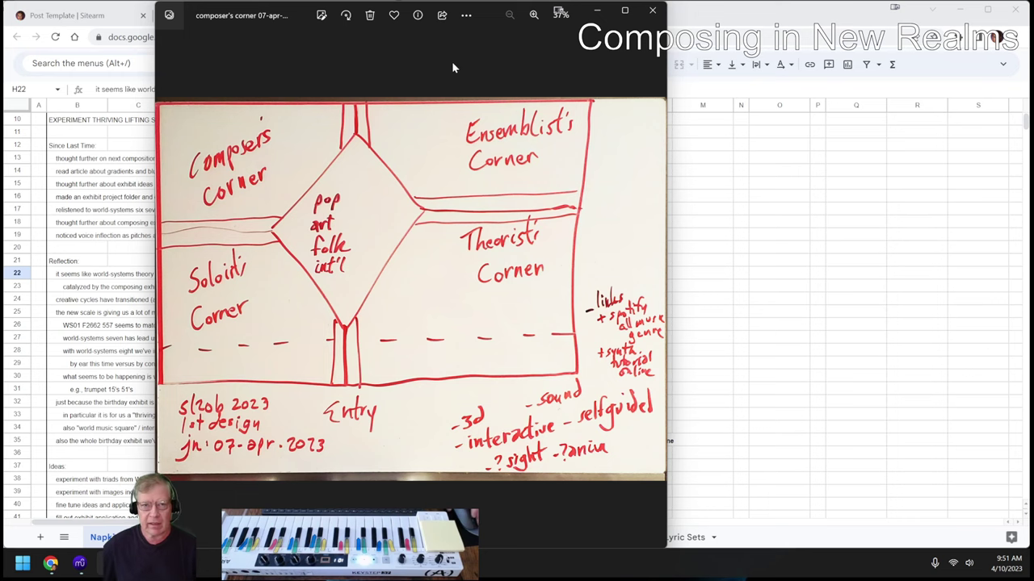
drag(489, 6, 0, 8)
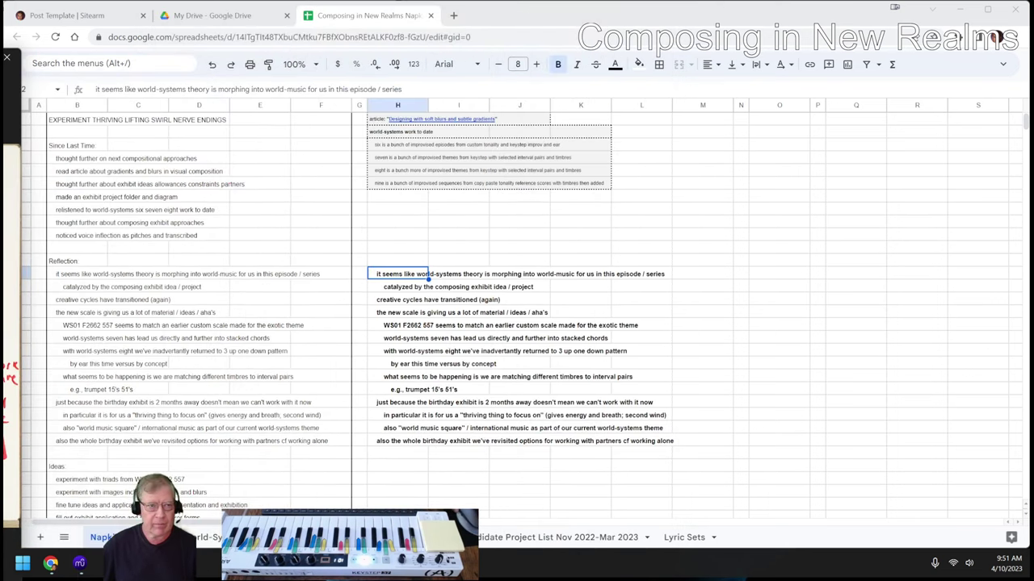
click(10, 58)
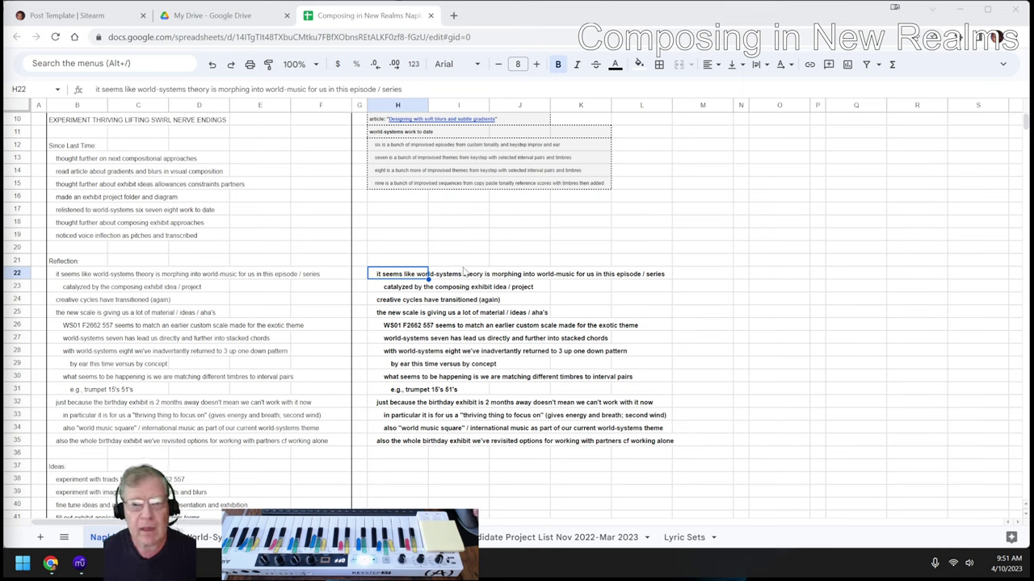
Step: Select the new-scale note in H25 and view the title and scale description of the Tonality Reference Score
click(377, 313)
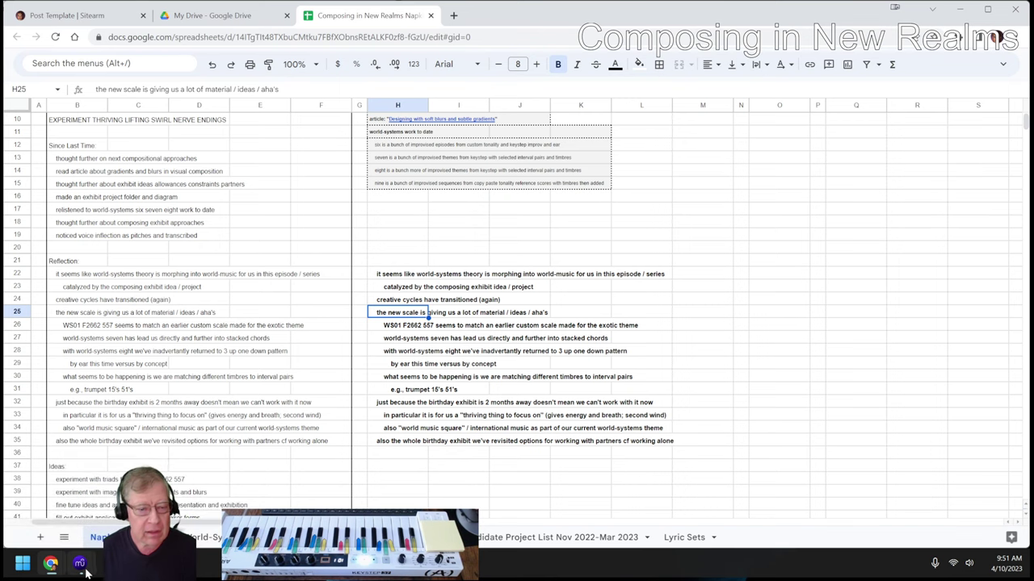
mouse_move(81, 567)
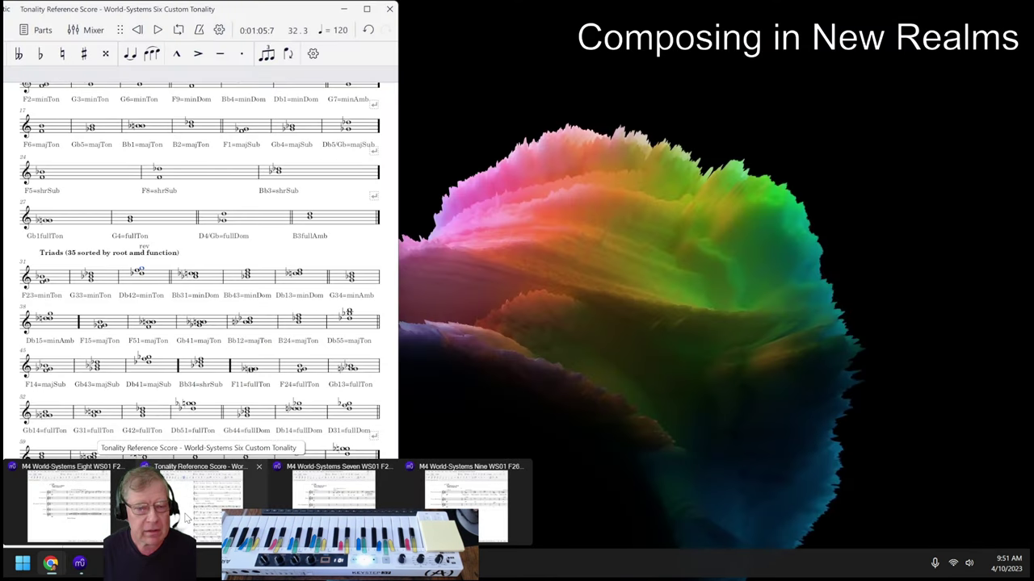
click(206, 493)
scroll(173, 337, up, 10)
scroll(174, 337, up, 4)
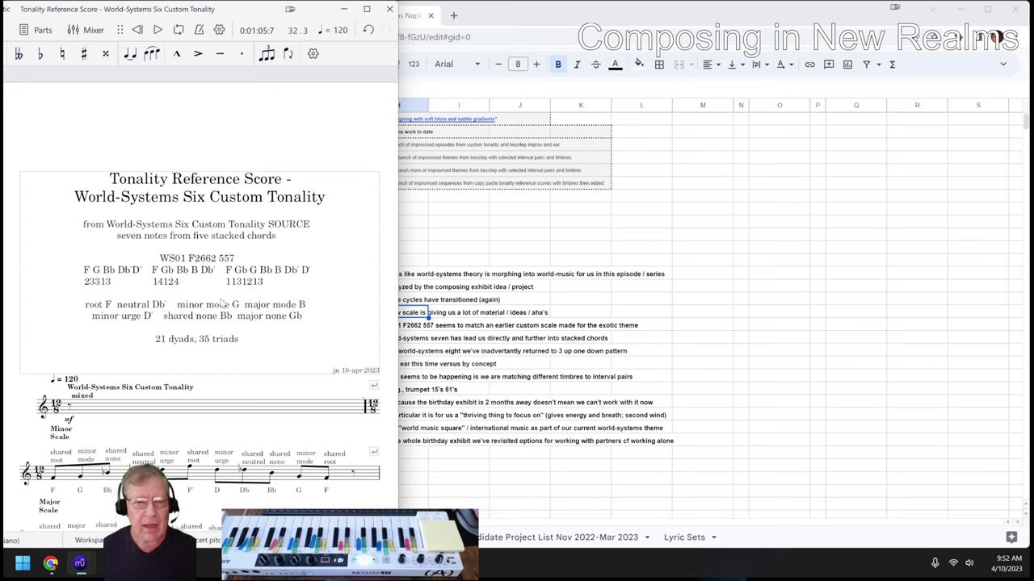
Step: Return to the spreadsheet and go through the world-systems seven, world-systems eight and timbre-matching notes in H27, H28 and H30
click(452, 484)
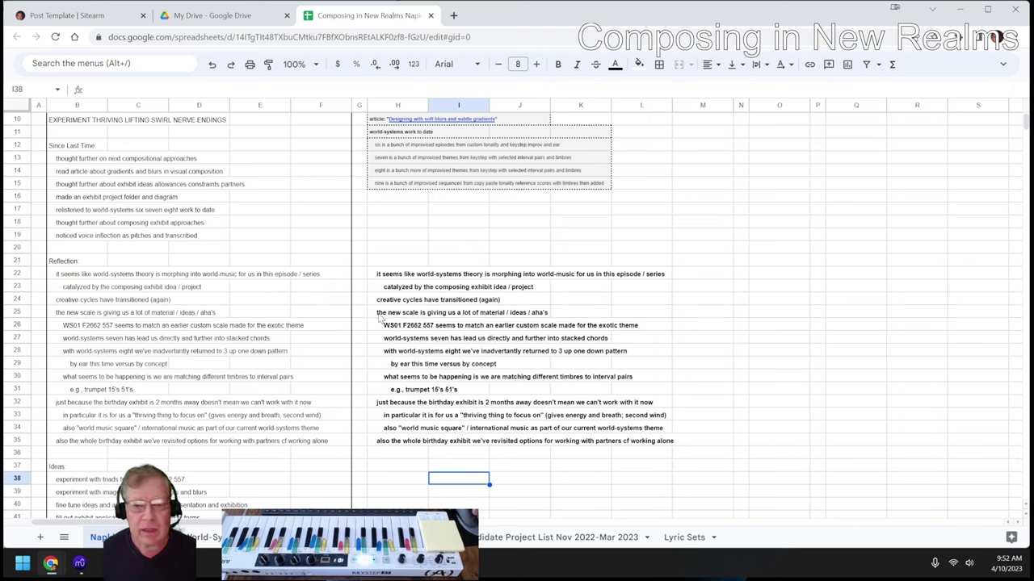
click(379, 342)
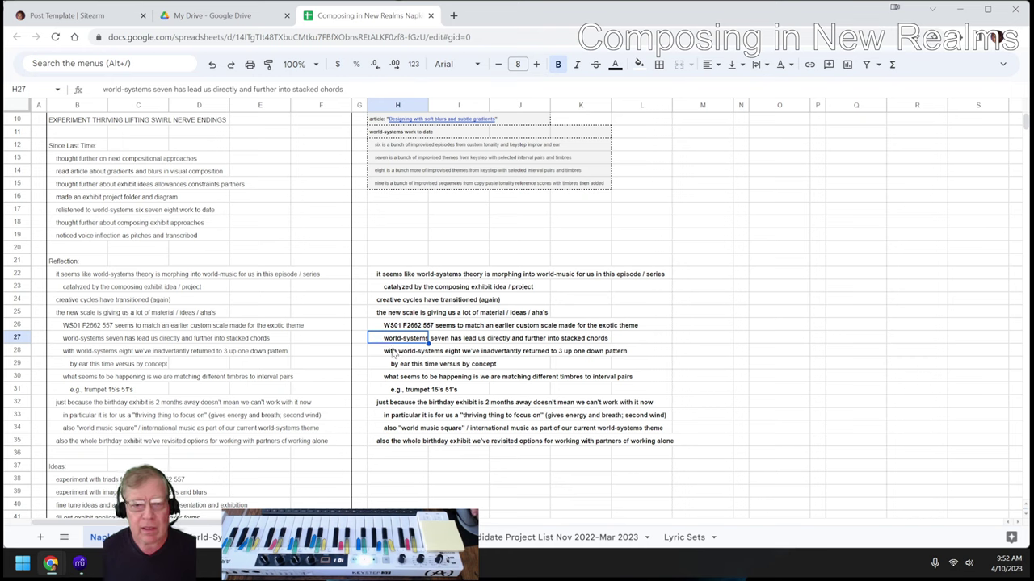
click(393, 353)
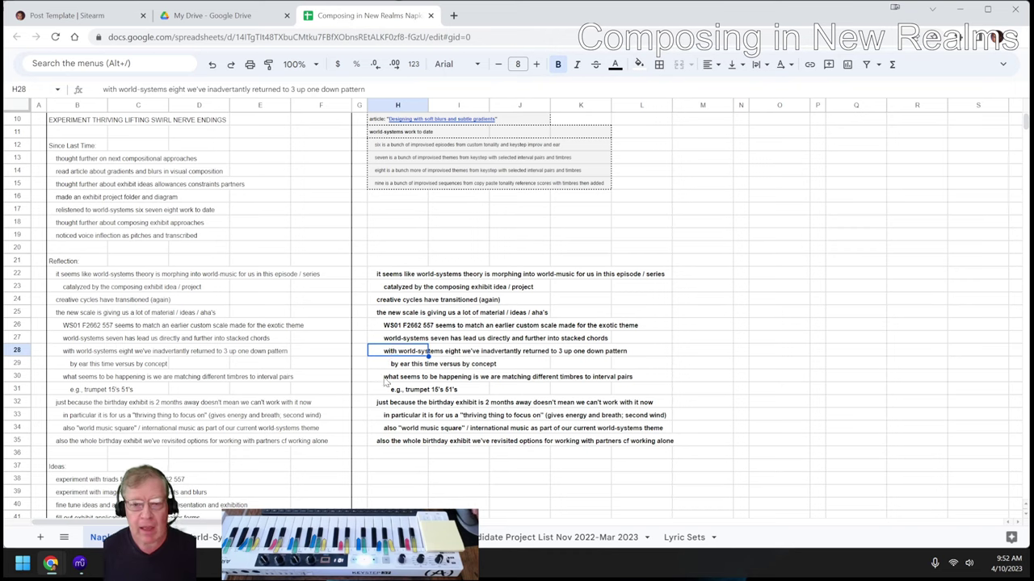
click(388, 379)
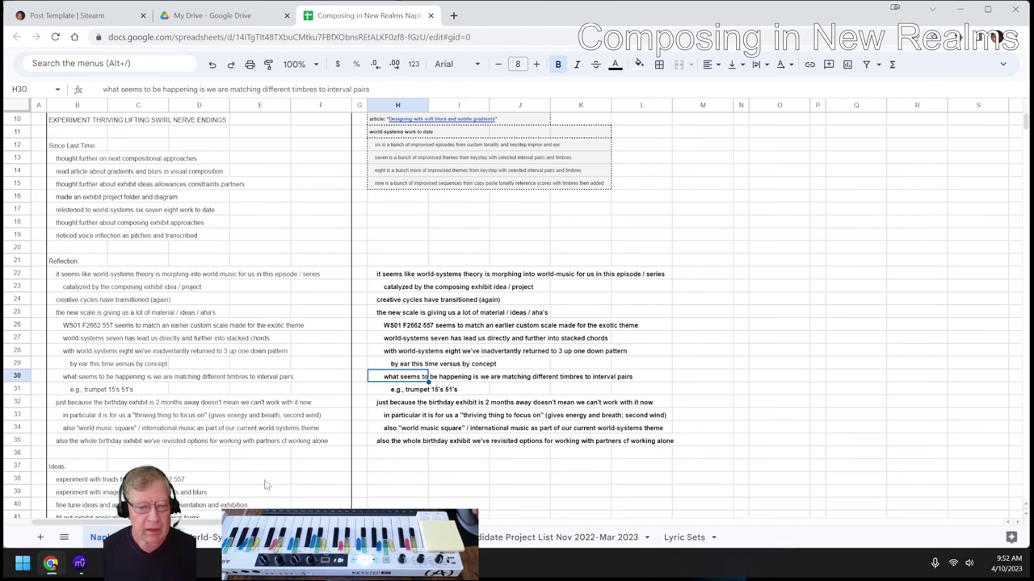
Step: Switch to the World-Systems Seven WS01 F2662 557 score in MuseScore and maximize its window
mouse_move(81, 567)
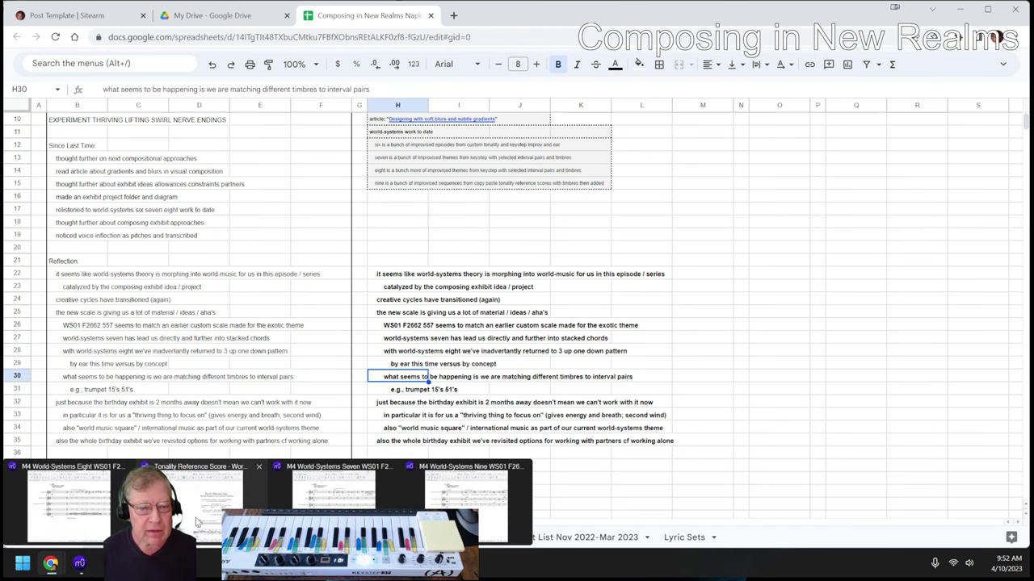
mouse_move(196, 522)
mouse_move(331, 522)
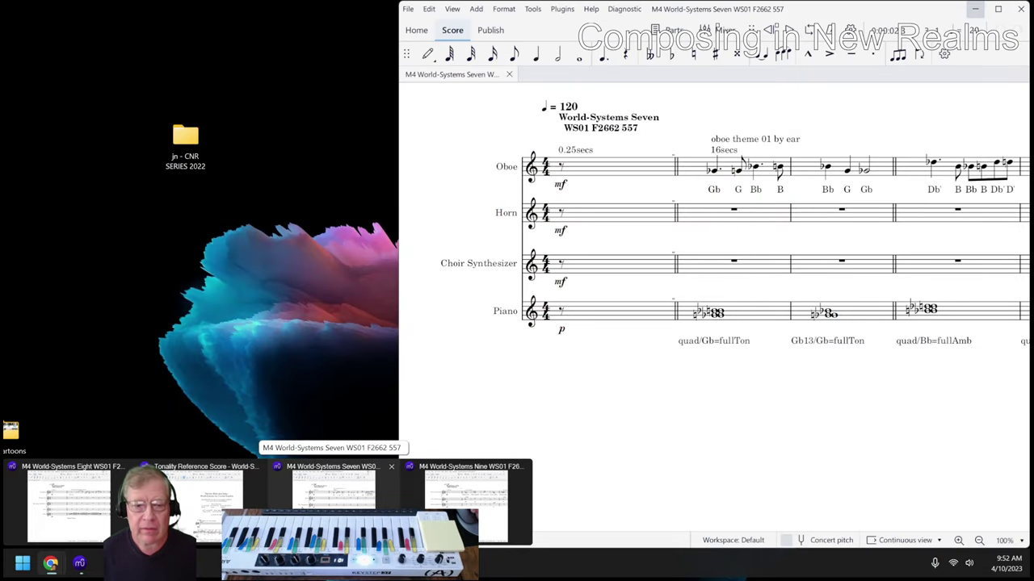
click(331, 523)
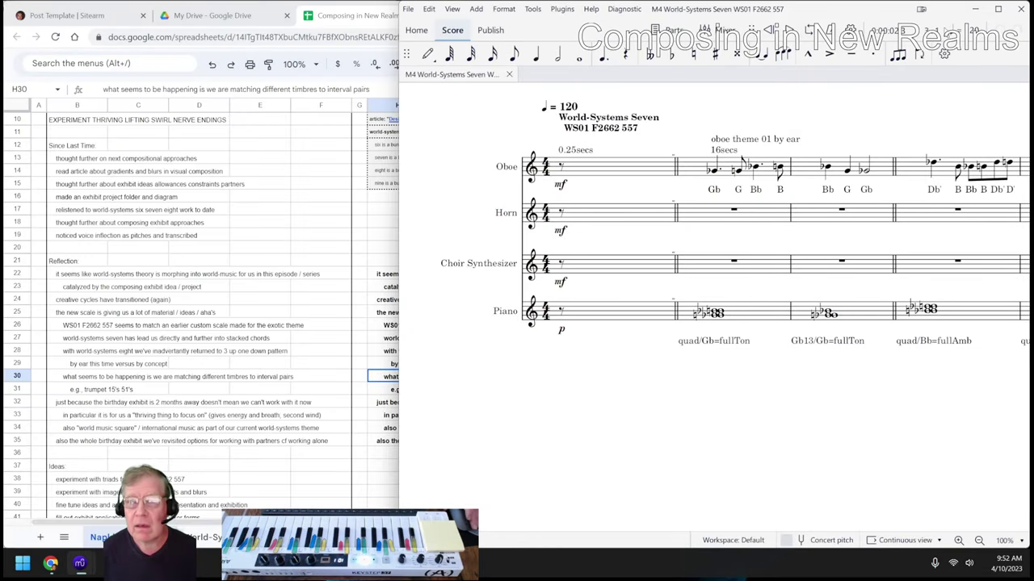
click(998, 9)
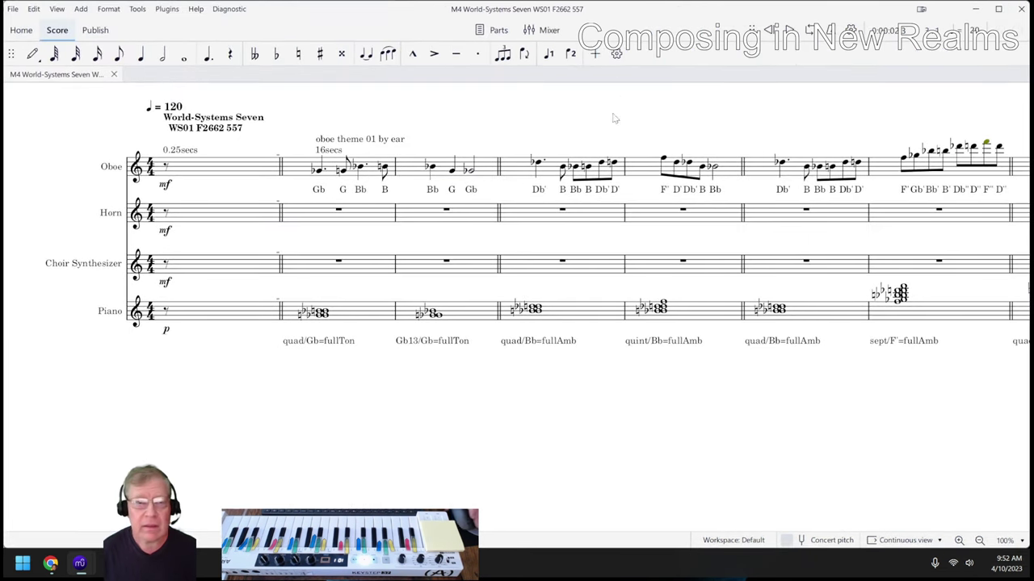
Step: Play the World-Systems Seven score from its beginning to hear oboe theme 01
click(225, 165)
click(253, 145)
key(space)
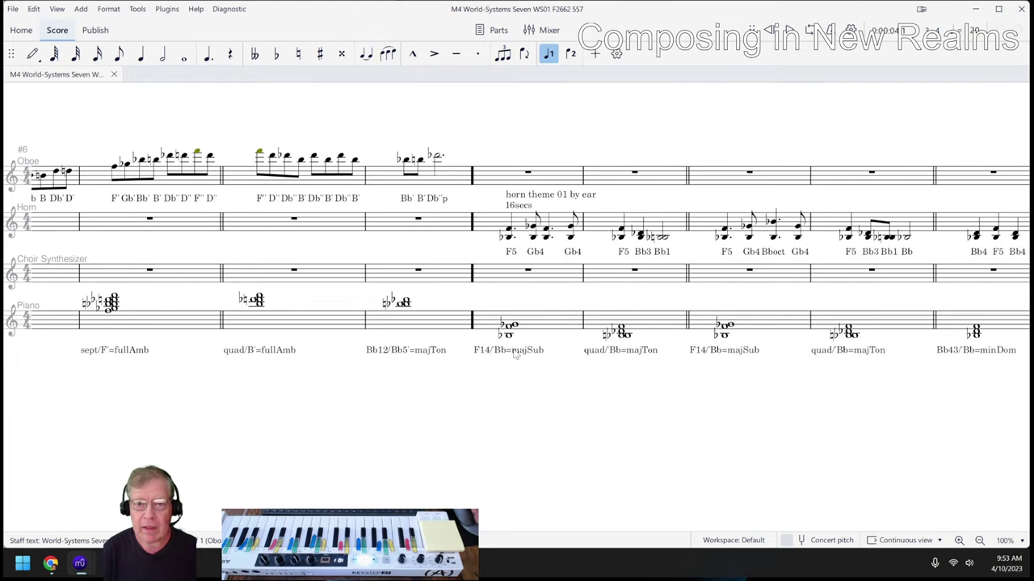
Step: Play horn theme 01 from its first measure and stop after a few measures
click(498, 281)
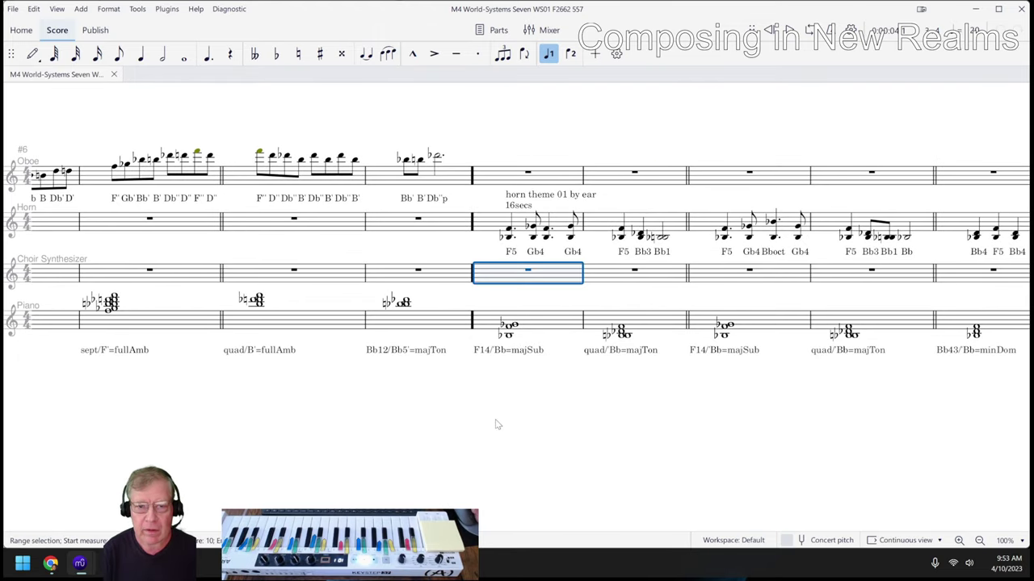
key(space)
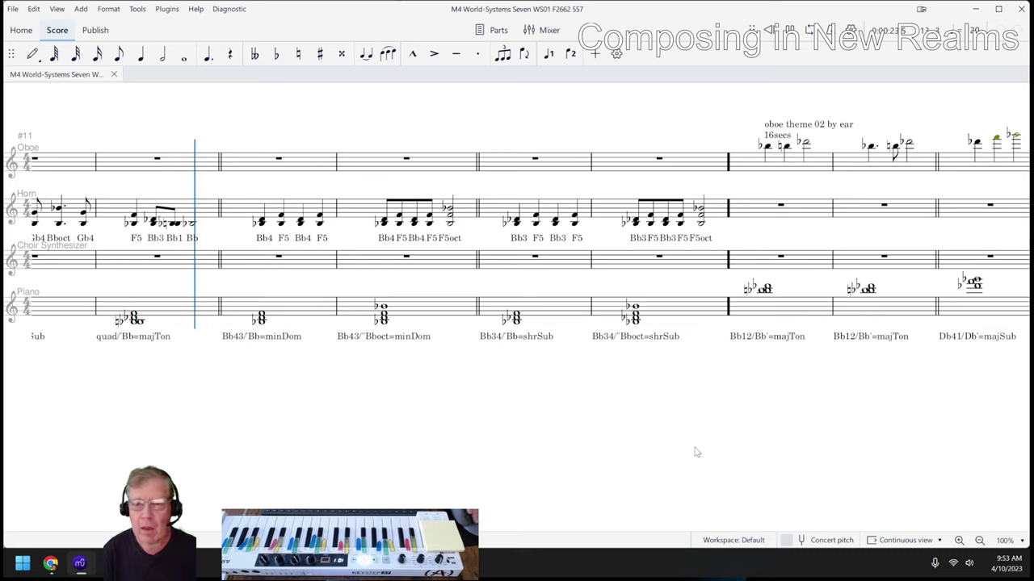
key(space)
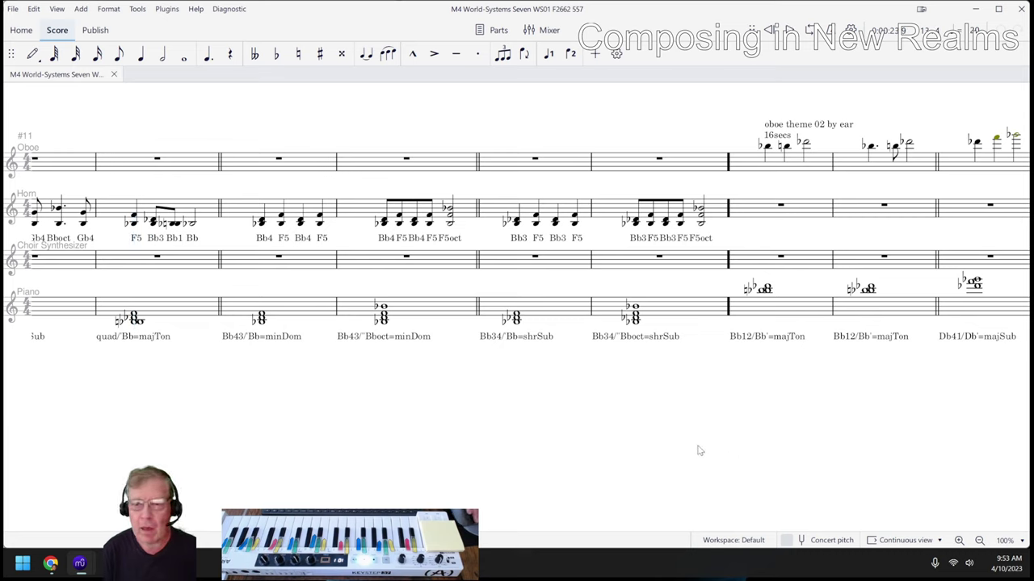
Step: Move past oboe theme 02 to the start of choir theme 01, play its opening measures and stop
click(753, 315)
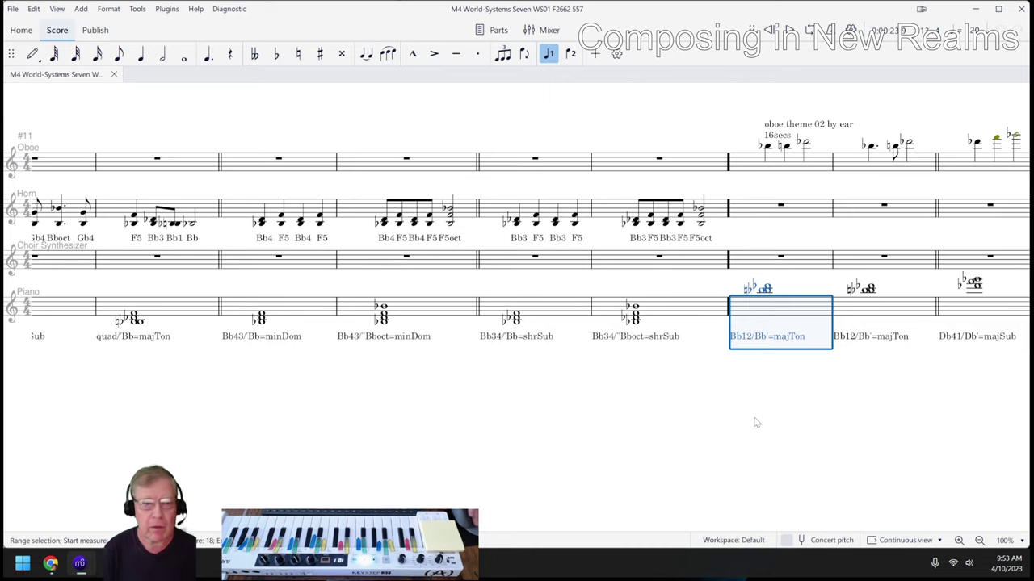
scroll(727, 469, right, 10)
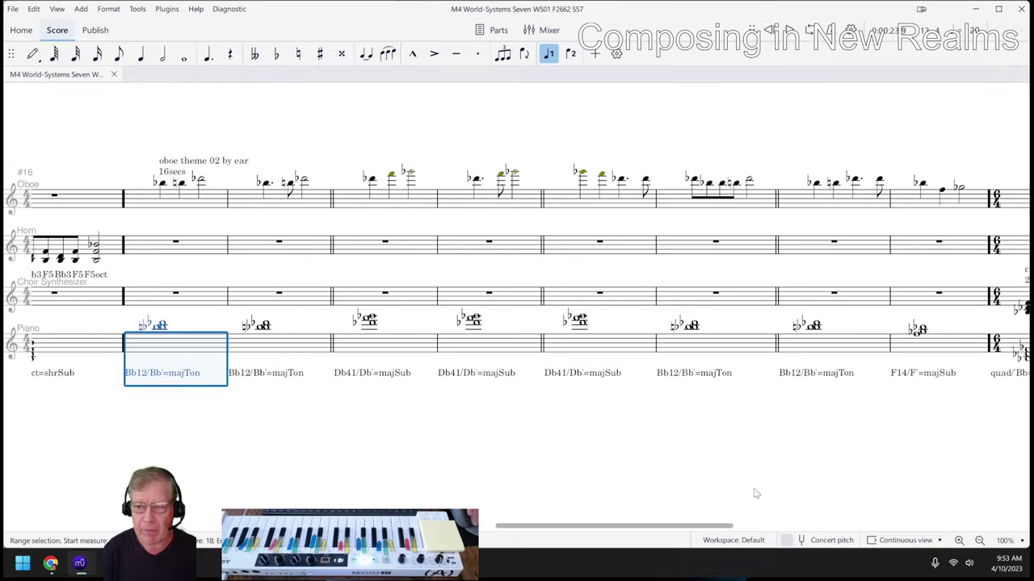
drag(752, 491, 282, 491)
click(502, 305)
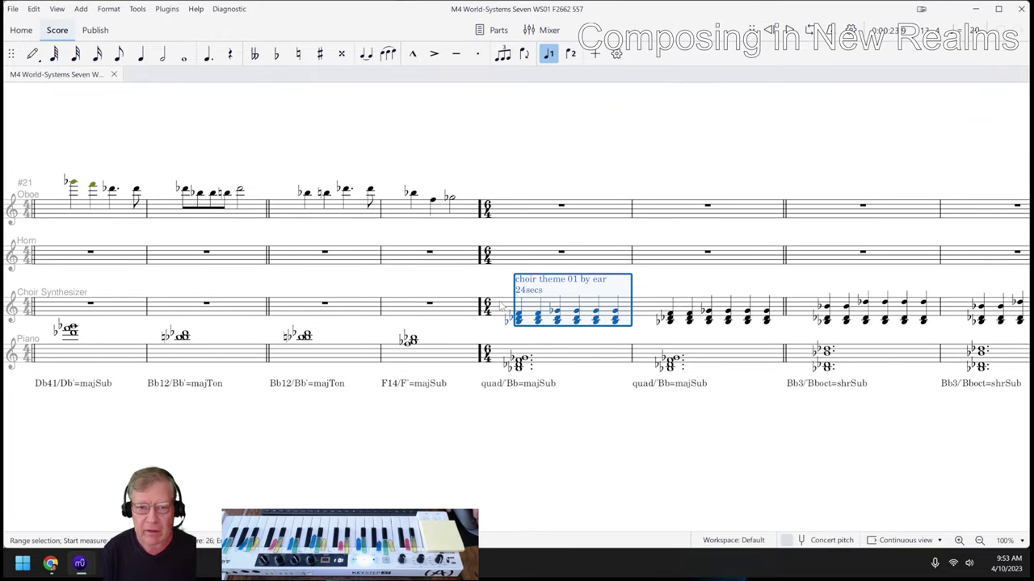
key(space)
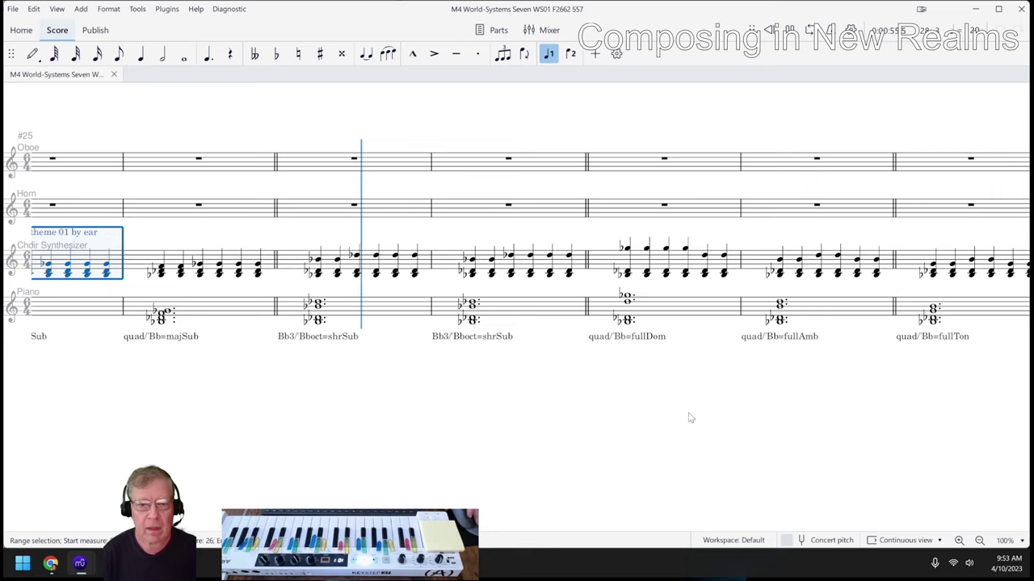
key(space)
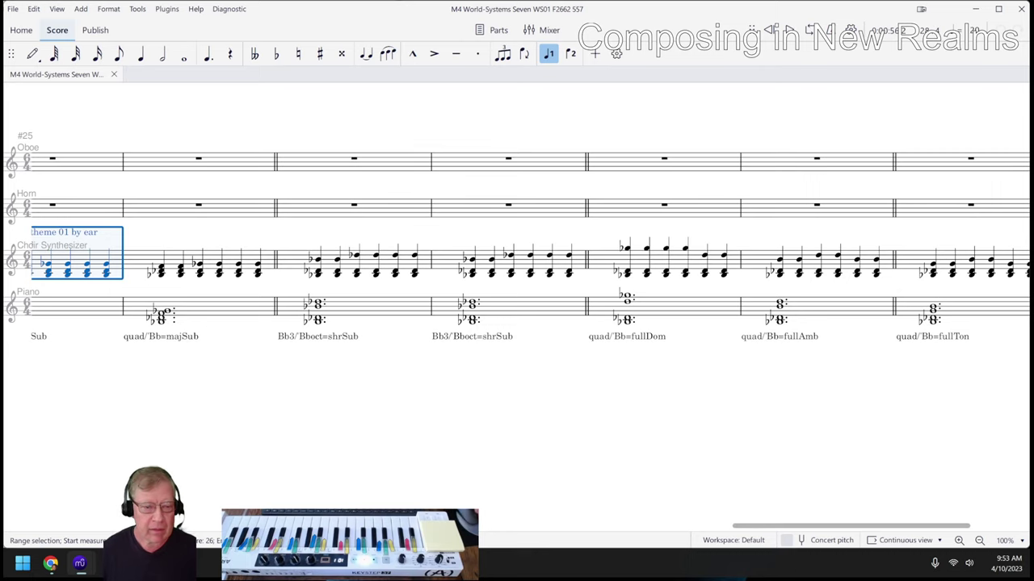
Step: Switch to the YouTube channel page and advance the Compositions playlist to the World-Systems Seven videos
mouse_move(50, 566)
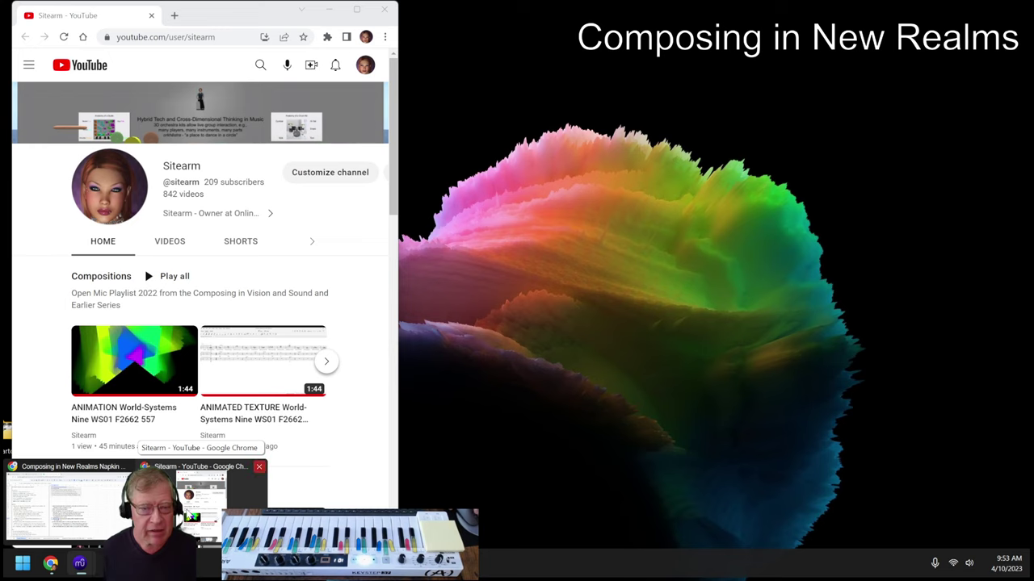
click(200, 501)
scroll(184, 412, down, 1)
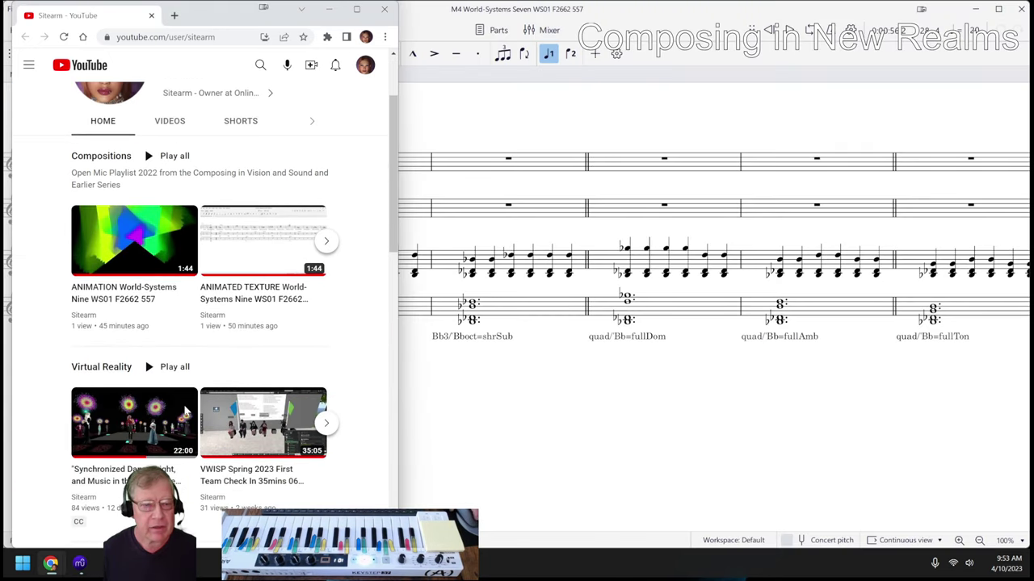
scroll(191, 397, up, 1)
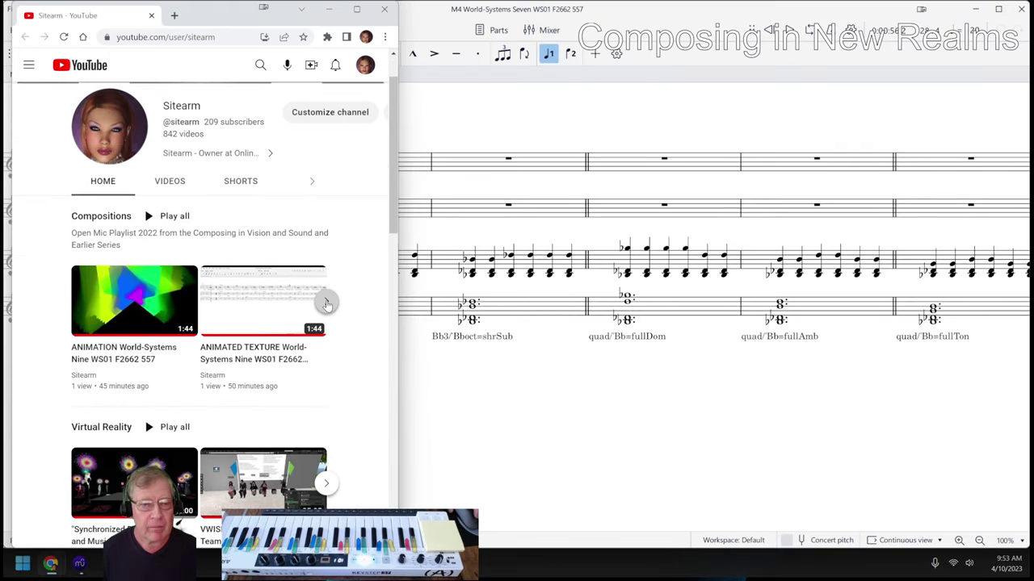
click(325, 303)
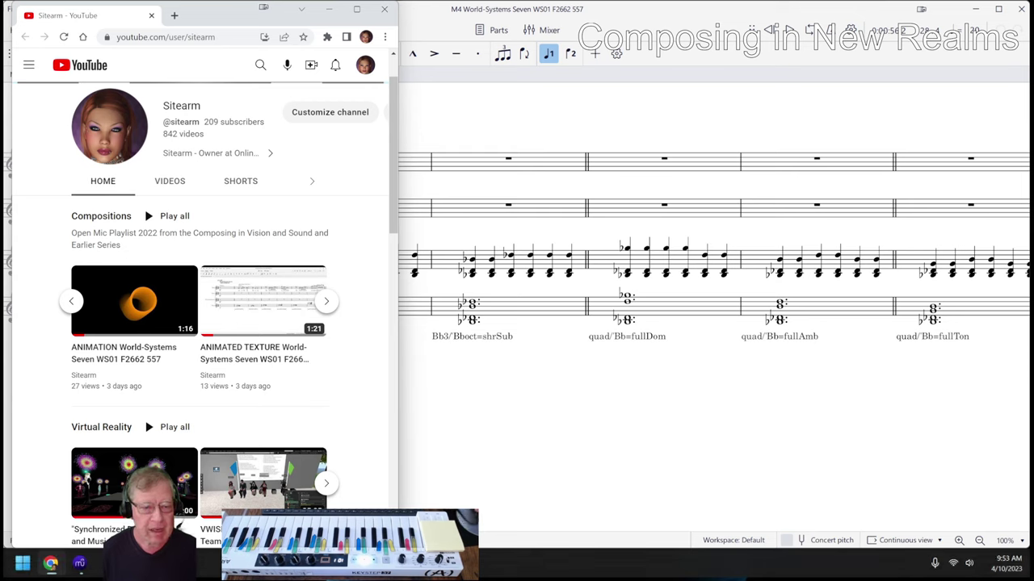
Step: Switch from the YouTube page to the World-Systems Eight score and maximize its window
mouse_move(51, 564)
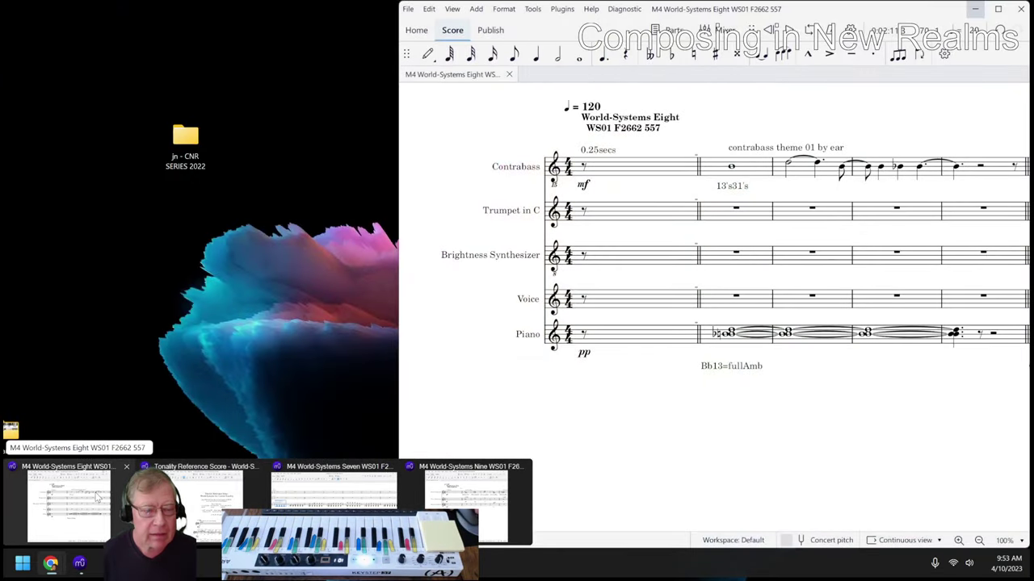
click(71, 505)
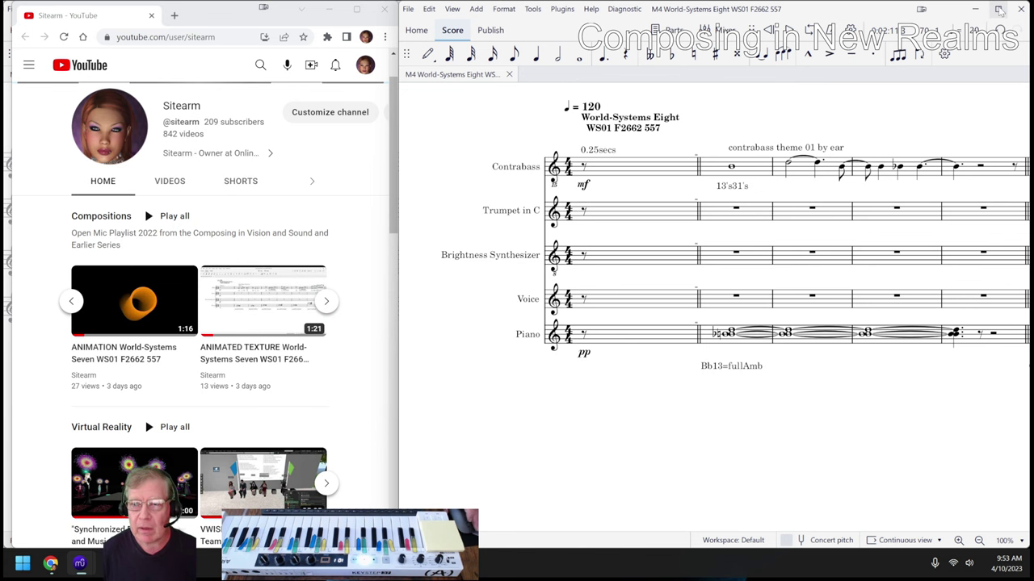
click(998, 9)
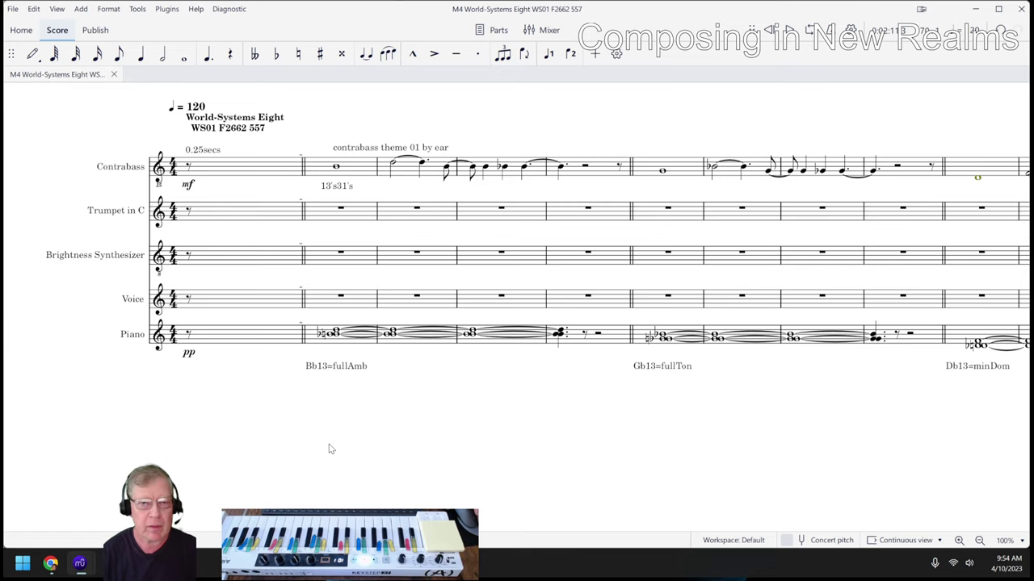
Step: Play contrabass theme 01 from its first measure and stop near the end of its opening phrase
click(318, 172)
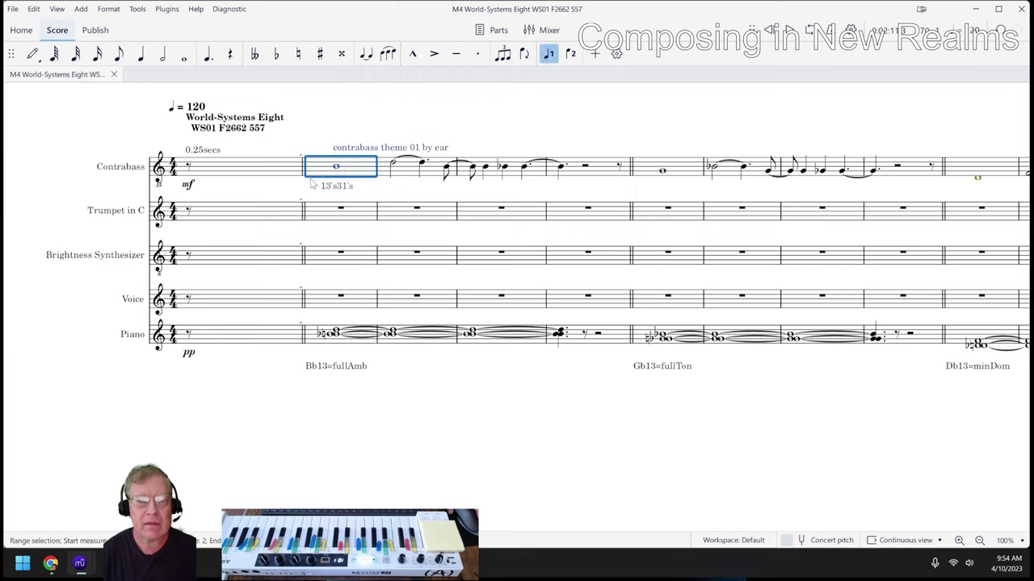
click(298, 190)
key(space)
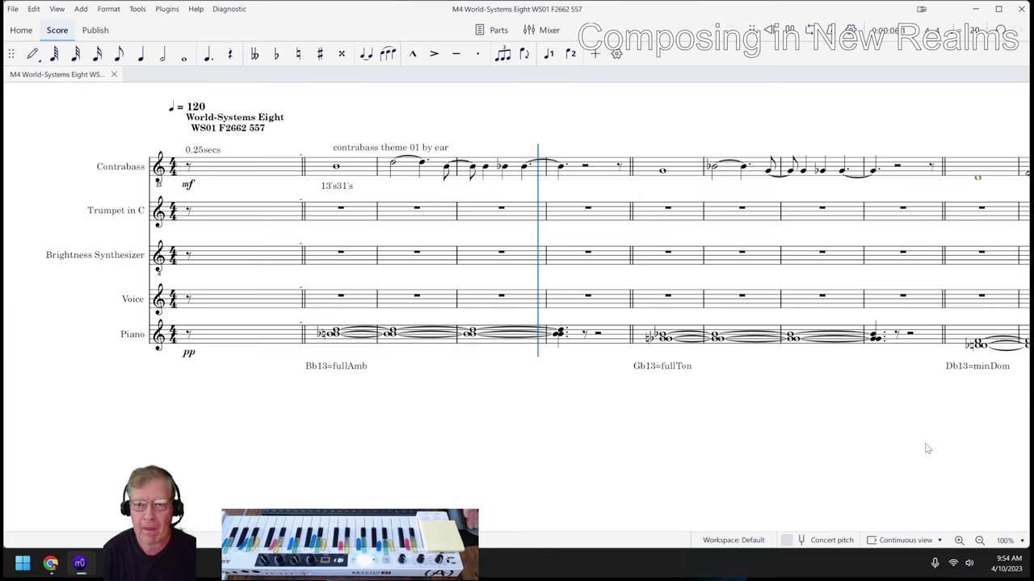
key(space)
Step: Move on to trumpet theme 01, play its opening measure and stop
scroll(812, 445, right, 10)
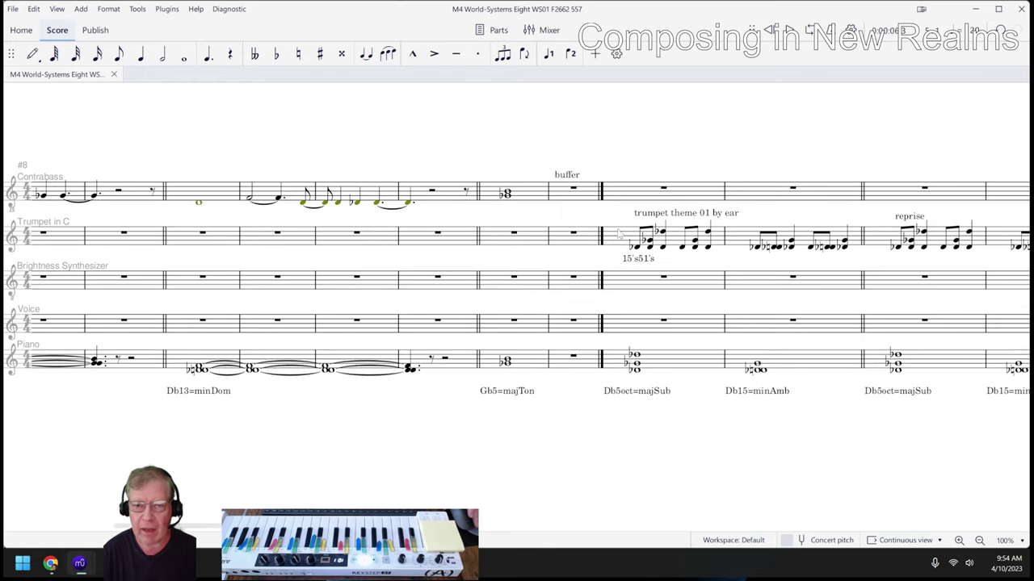
click(623, 239)
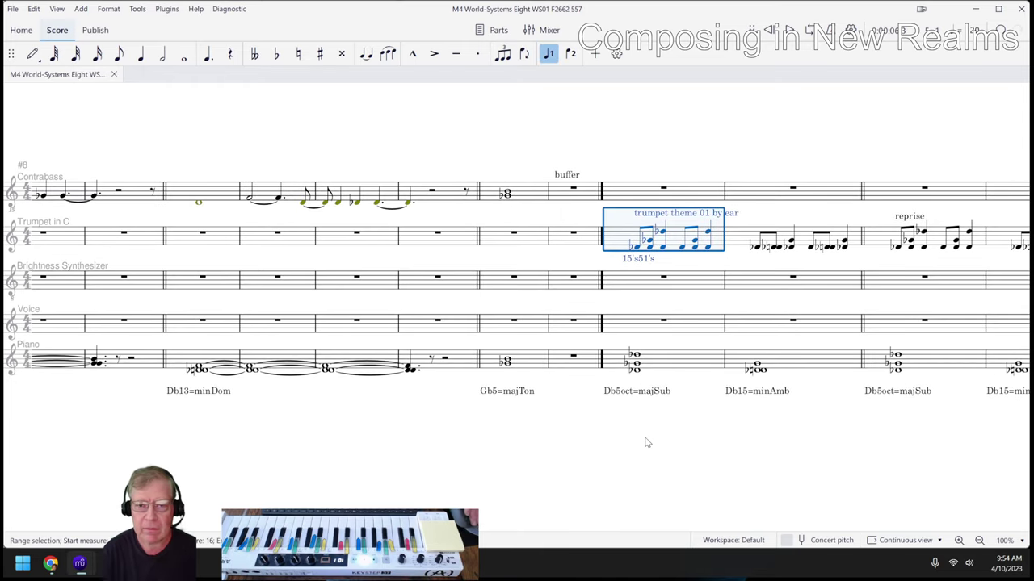
key(space)
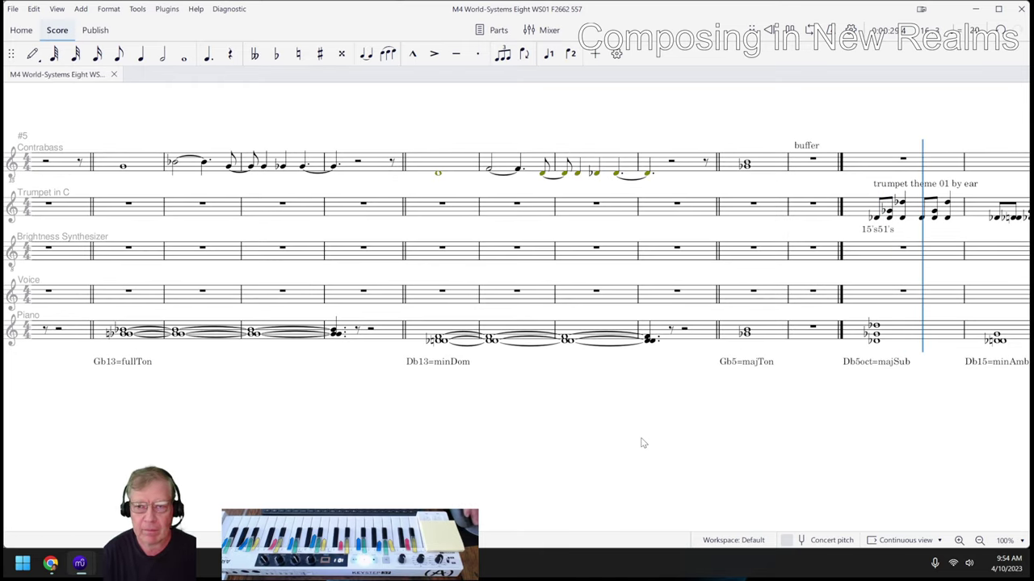
key(space)
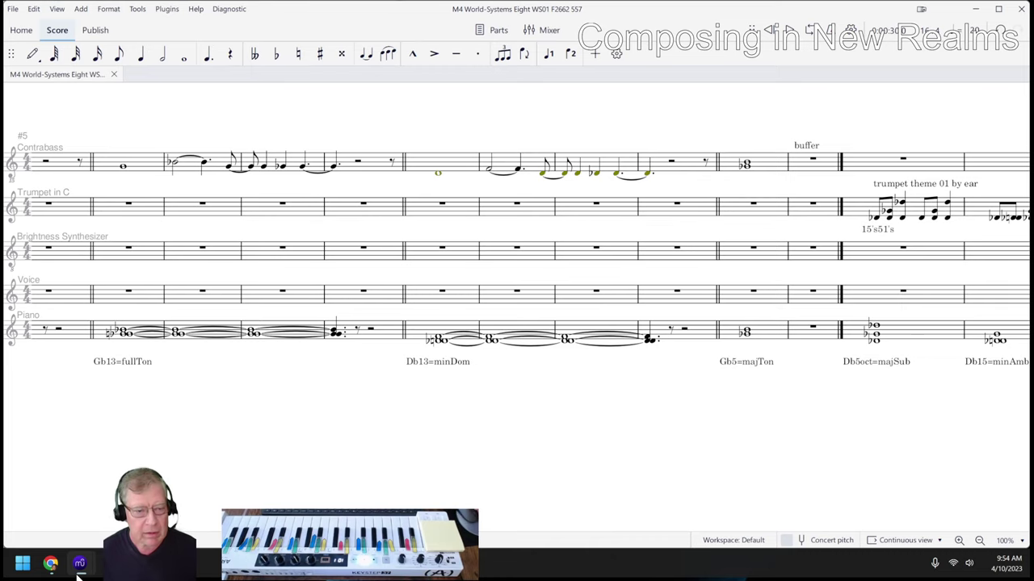
Step: Switch to the World-Systems Nine score and maximize its window
mouse_move(79, 569)
mouse_move(198, 512)
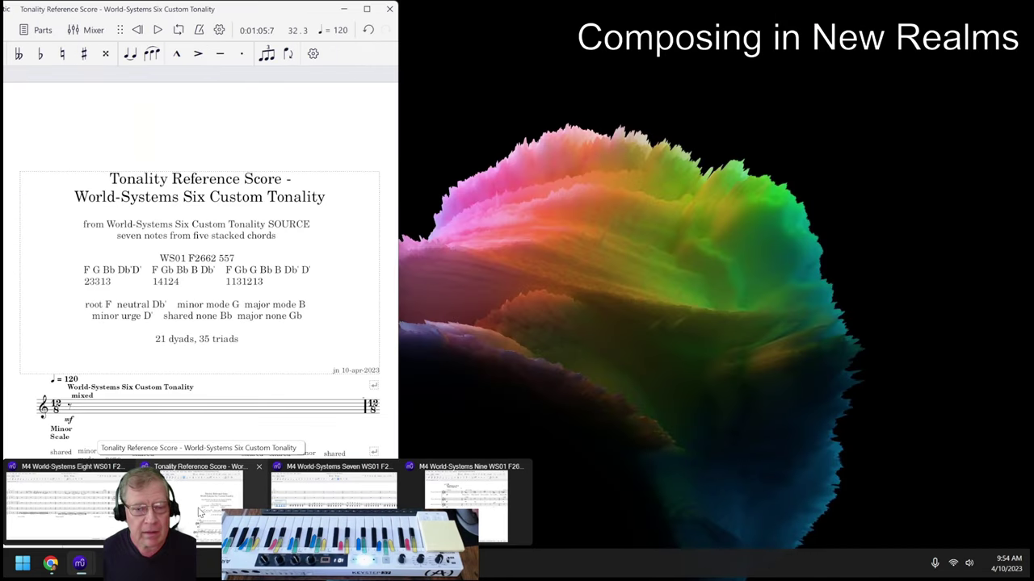
click(443, 501)
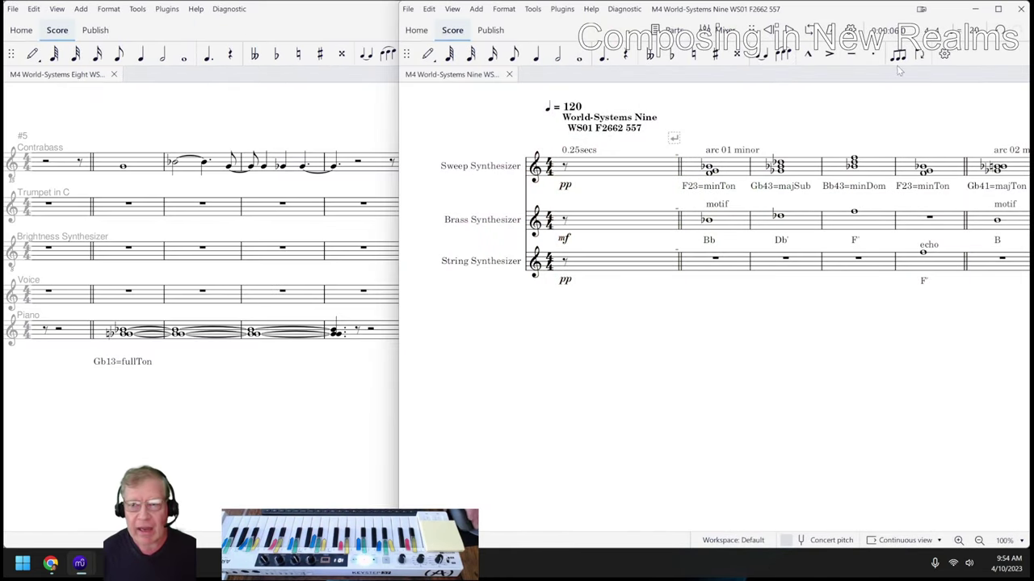
click(999, 10)
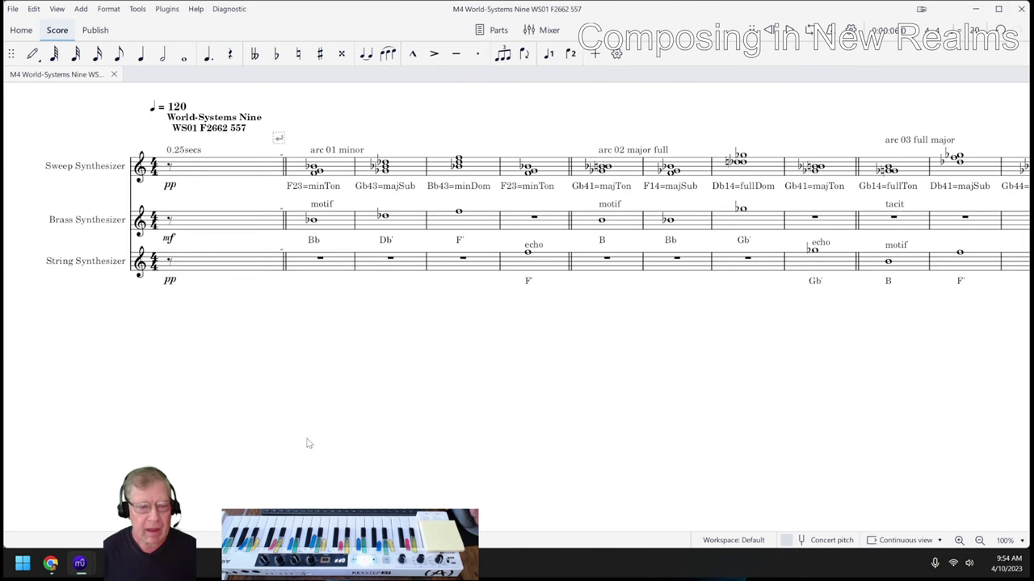
Step: Bring up the World-Systems Six Custom Tonality reference score and look through its scales, source chords, dyads and triads
mouse_move(81, 569)
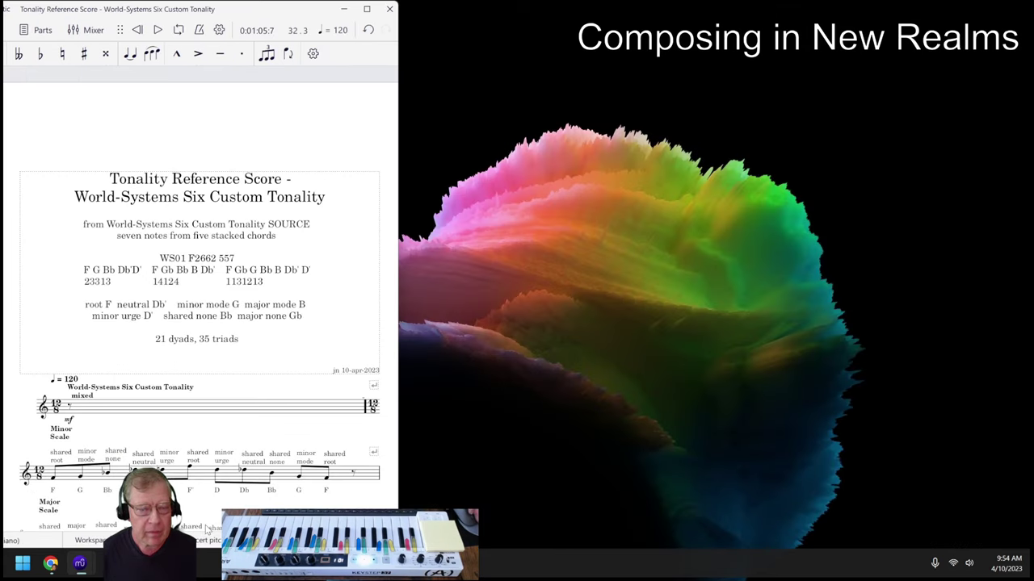
click(201, 492)
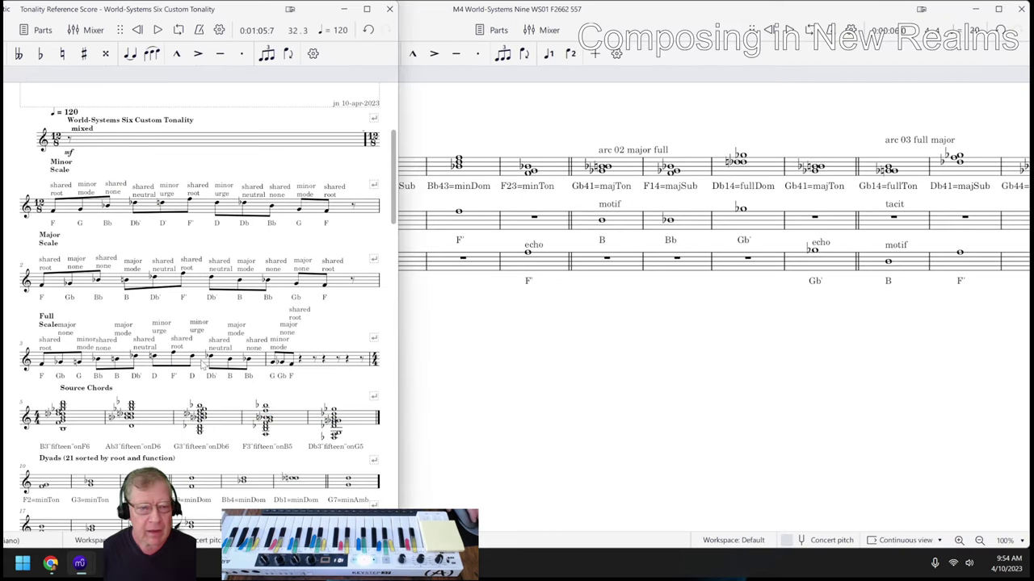
scroll(202, 363, down, 5)
scroll(184, 362, down, 3)
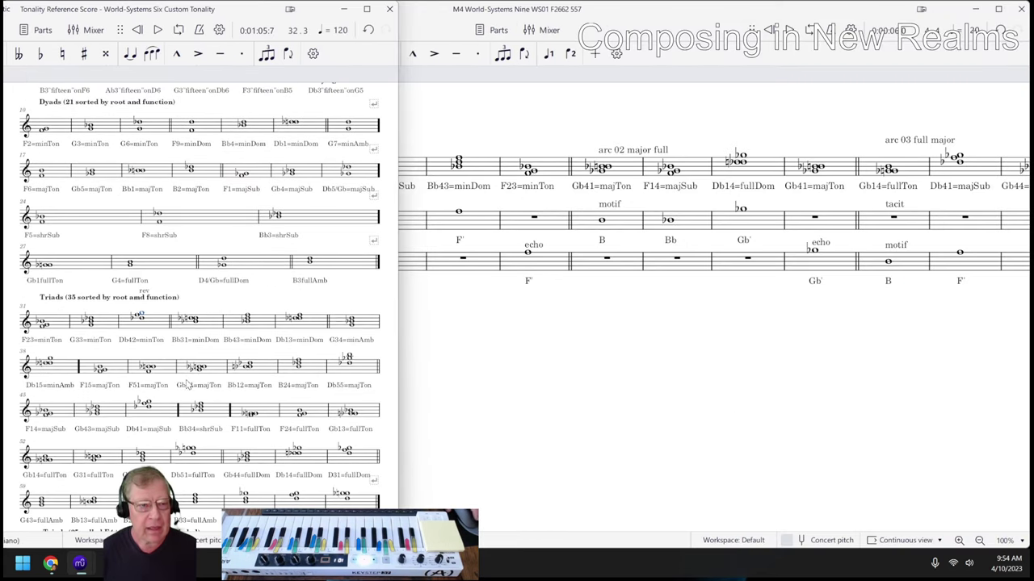
scroll(193, 323, down, 3)
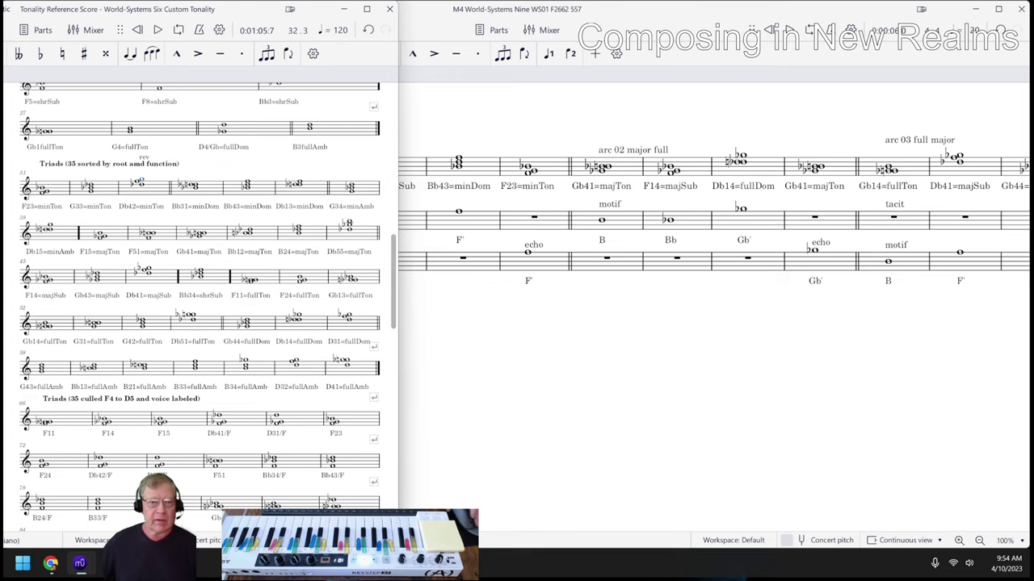
Step: Return to the World-Systems Nine score and examine its arcs up to the start of the tonics section
click(487, 414)
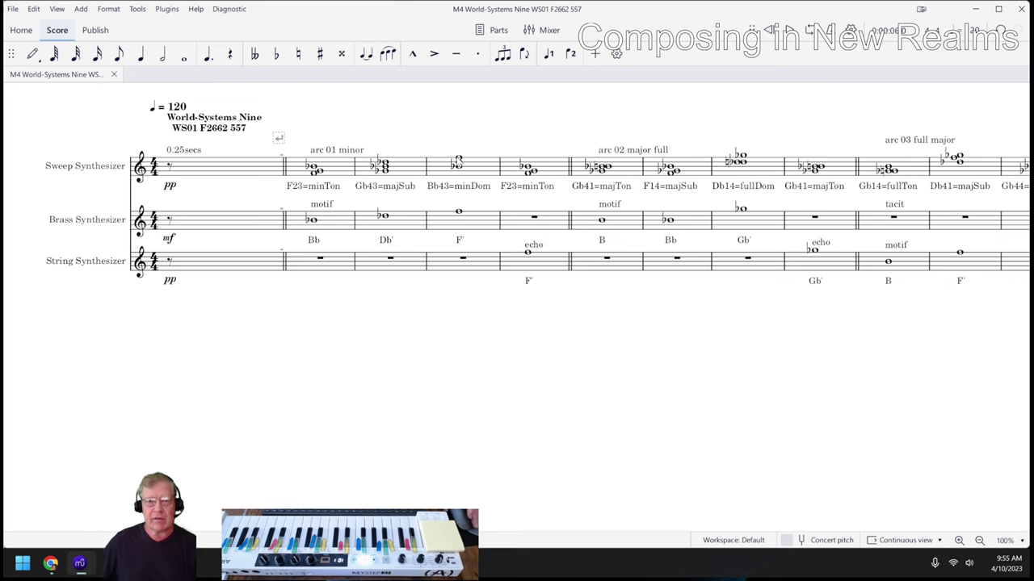
scroll(597, 397, right, 5)
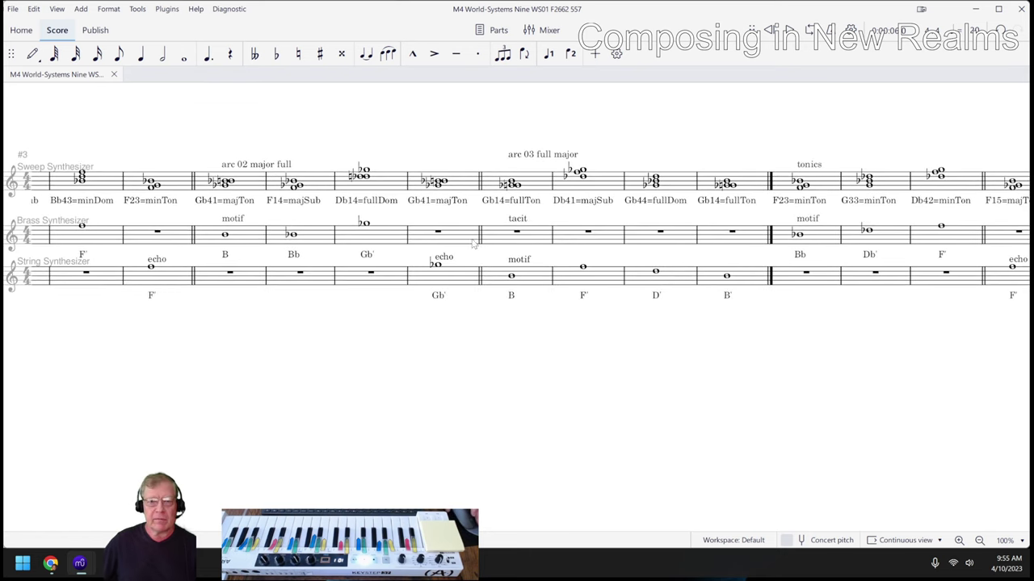
drag(628, 380, 404, 392)
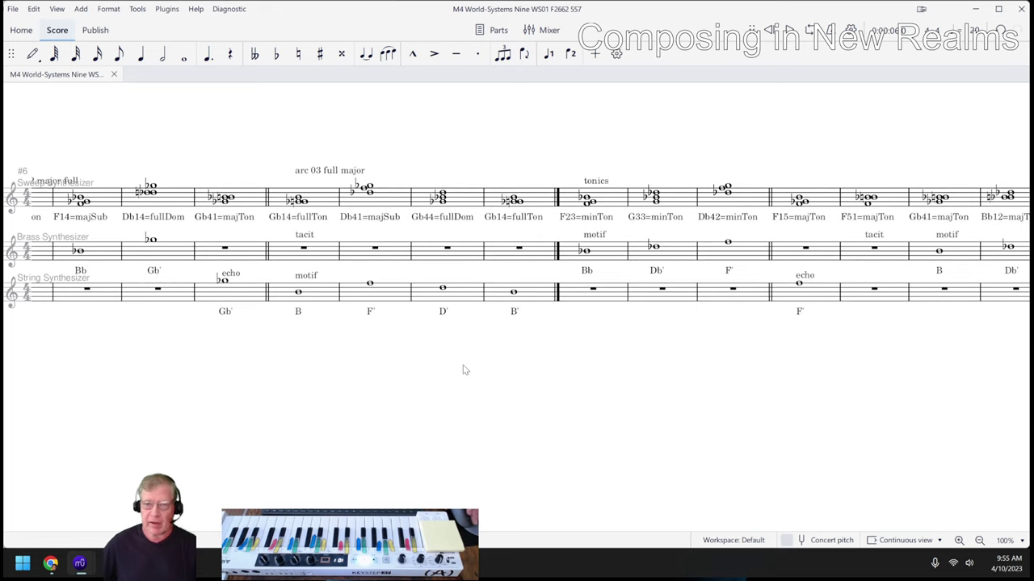
drag(463, 370, 231, 381)
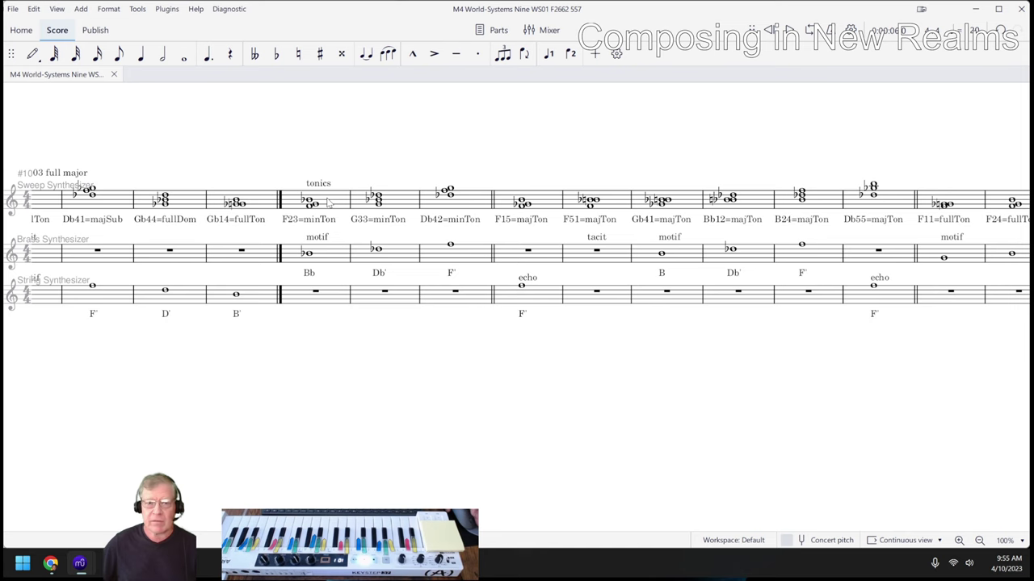
click(328, 203)
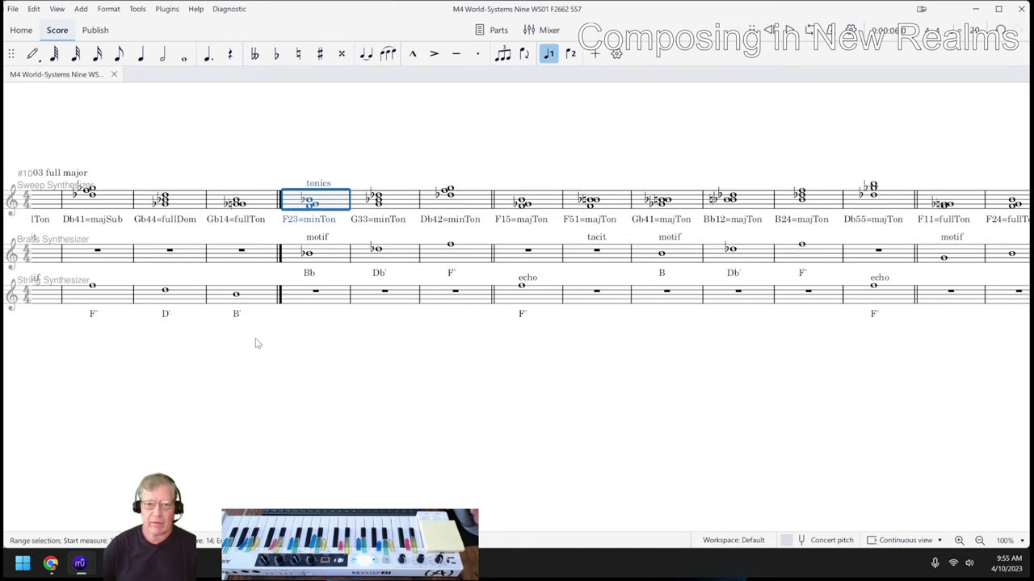
key(Escape)
Step: Go back to the start of the World-Systems Nine score, play arc 01 minor and stop after it
scroll(225, 349, left, 15)
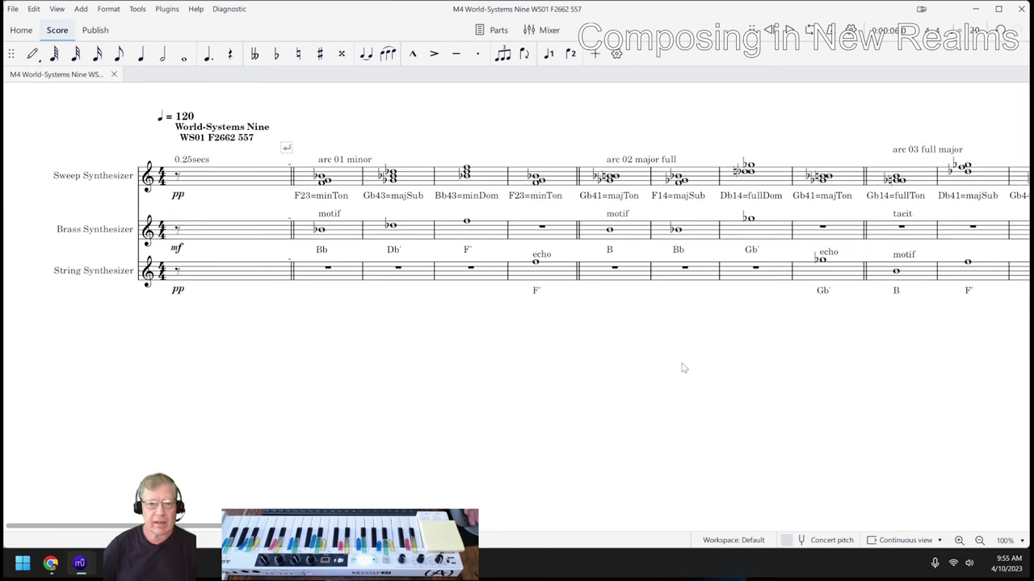
click(307, 280)
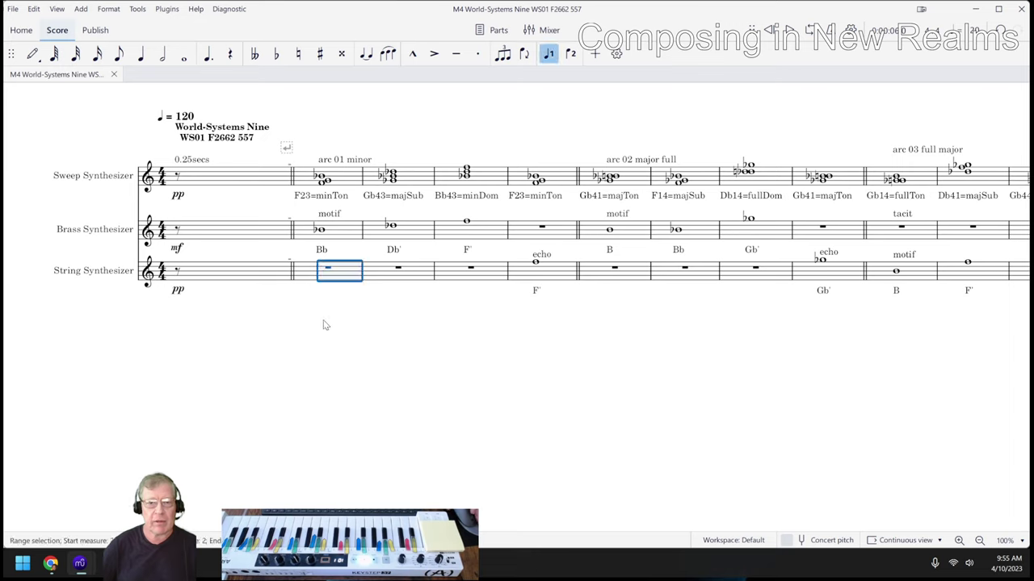
click(330, 354)
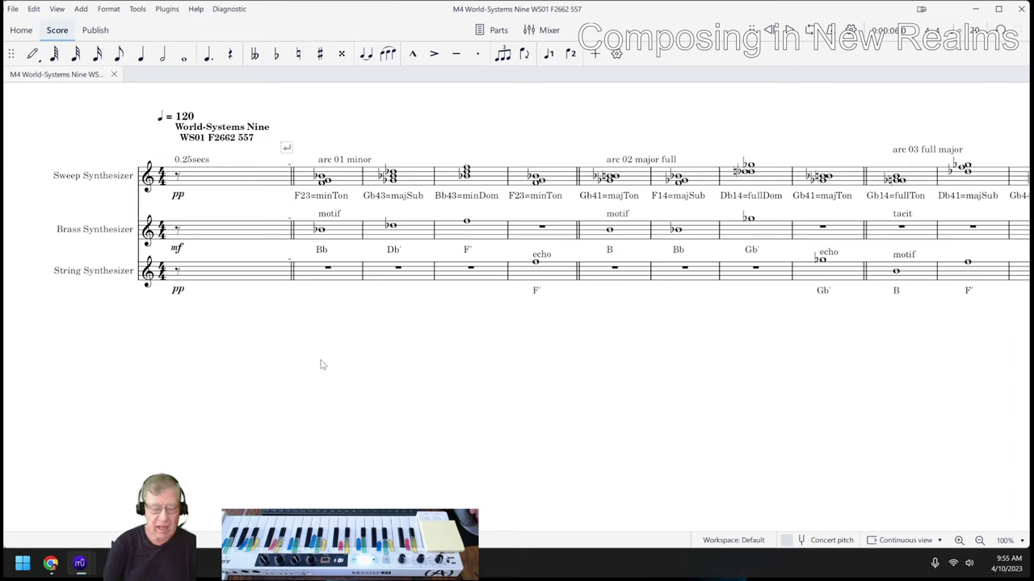
key(space)
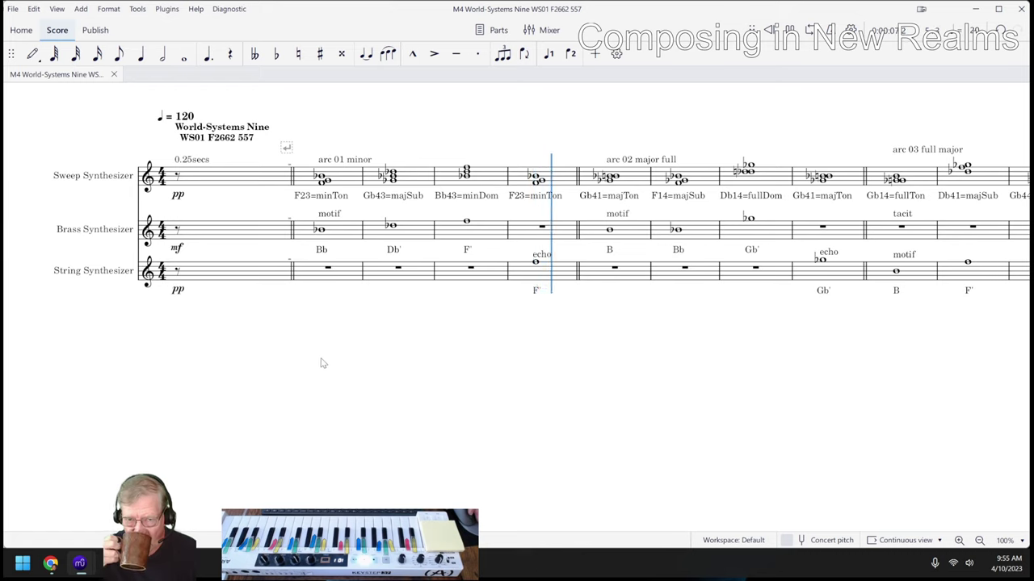
key(space)
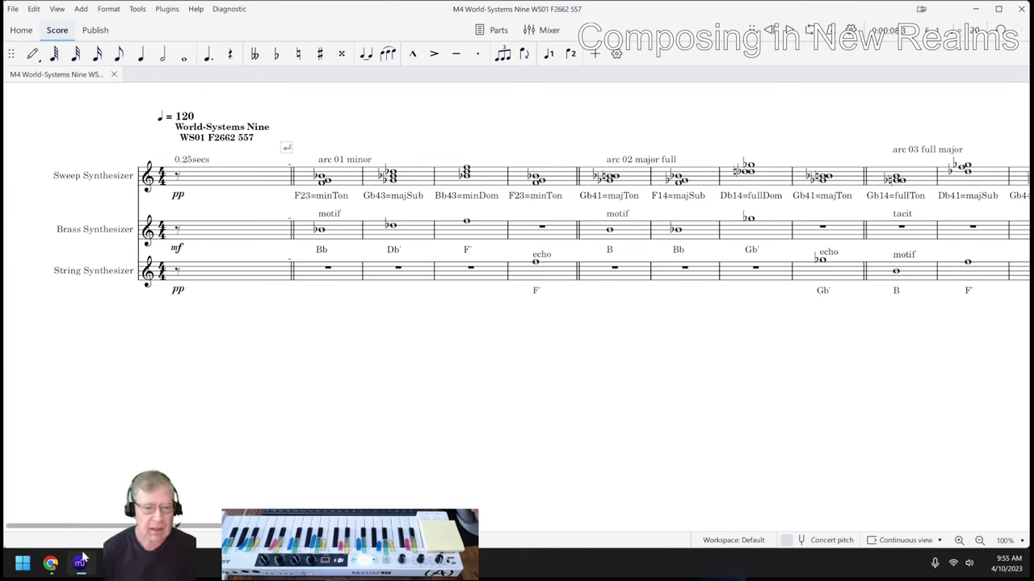
Step: Show the World-Systems Nine videos in the YouTube channel's Compositions playlist, and return to the World-Systems Nine score
mouse_move(51, 563)
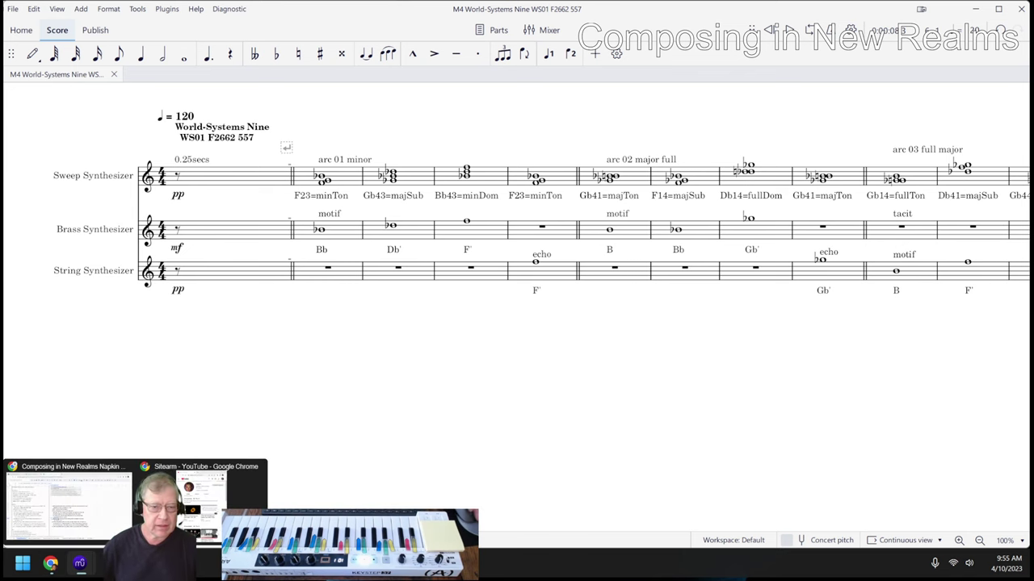
click(202, 525)
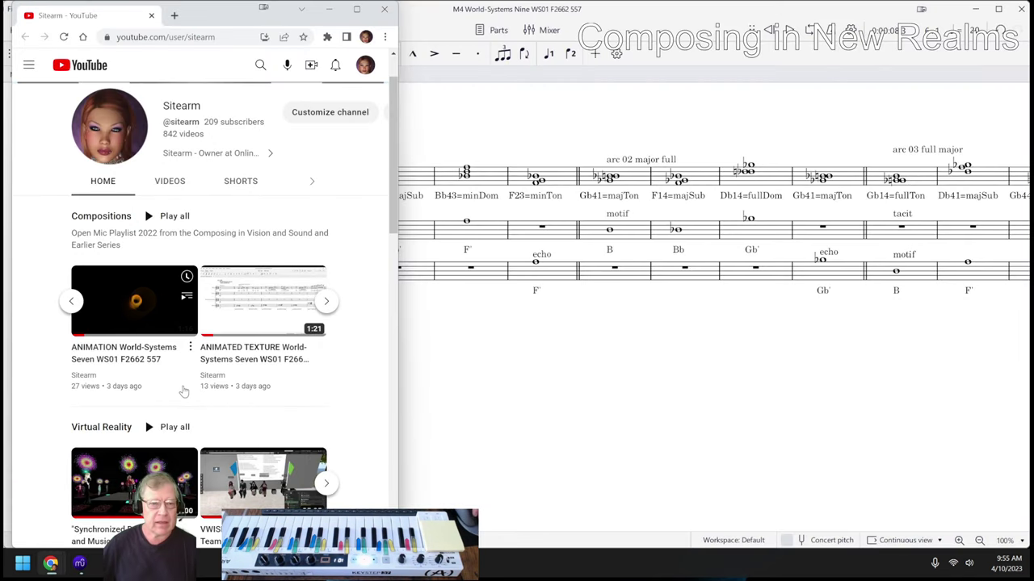
click(69, 302)
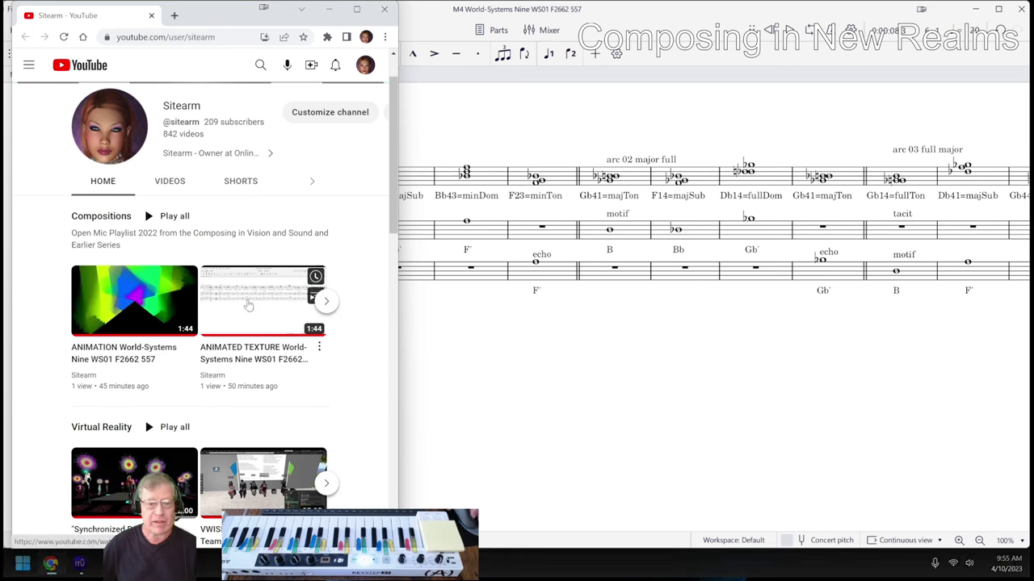
click(509, 410)
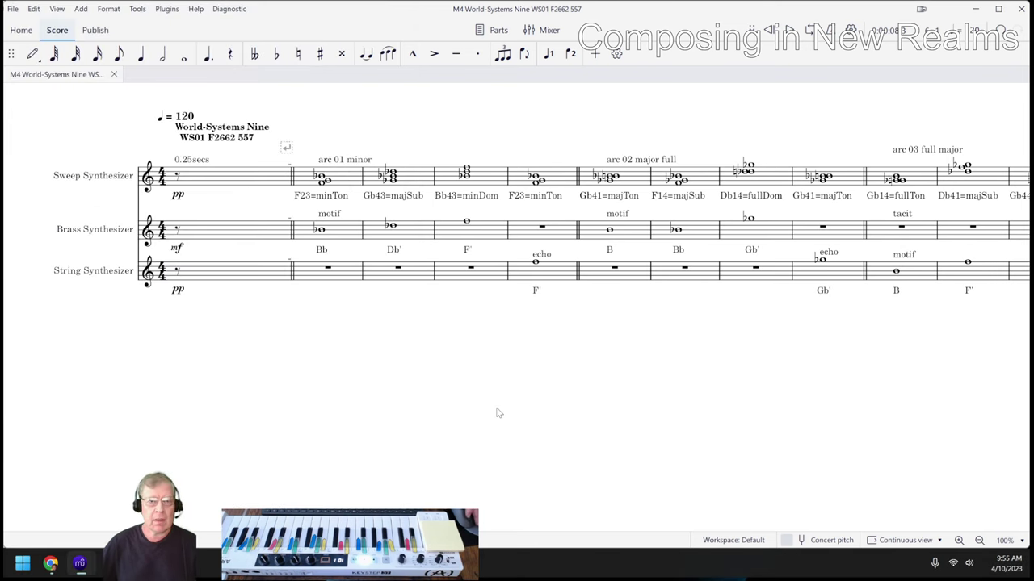
Step: Switch to the World-Systems Eight score, return to its beginning and play it through to the end
mouse_move(84, 561)
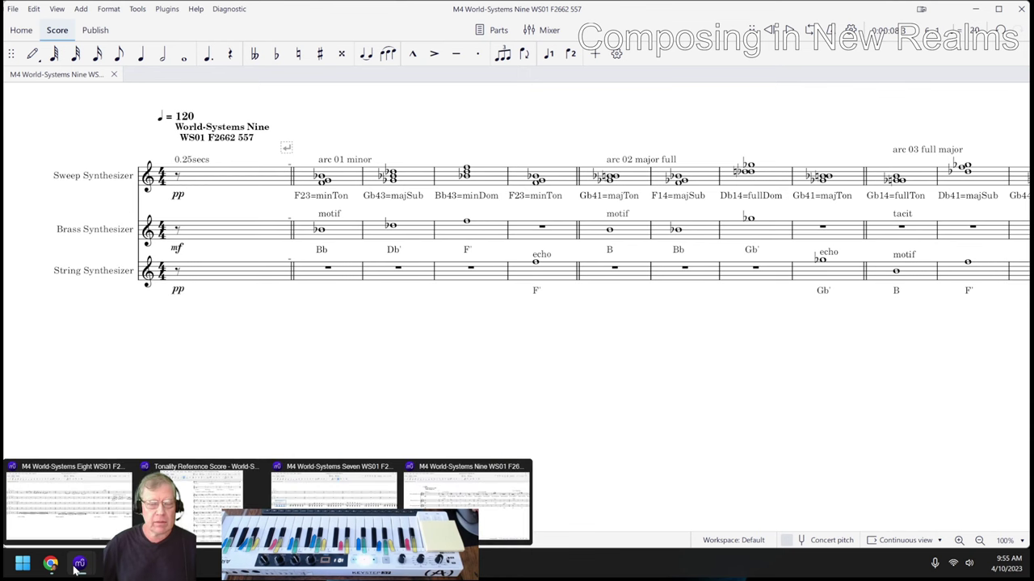
mouse_move(75, 526)
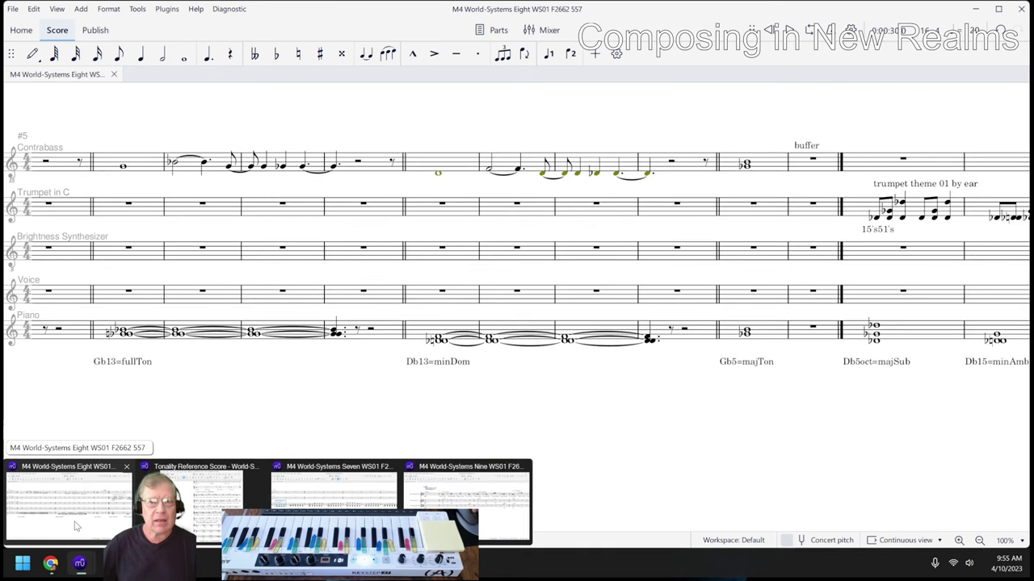
click(75, 527)
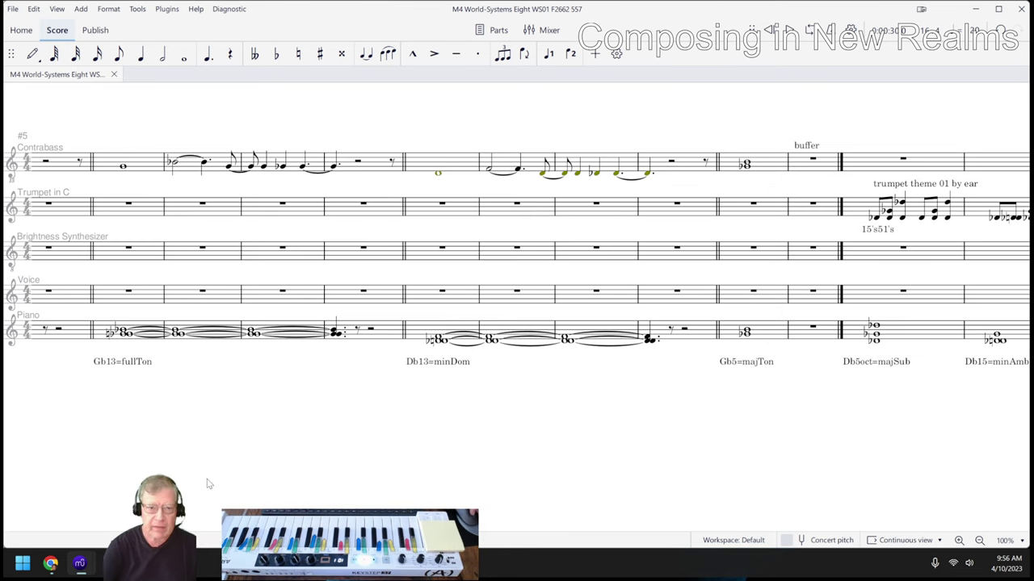
key(ctrl+Home)
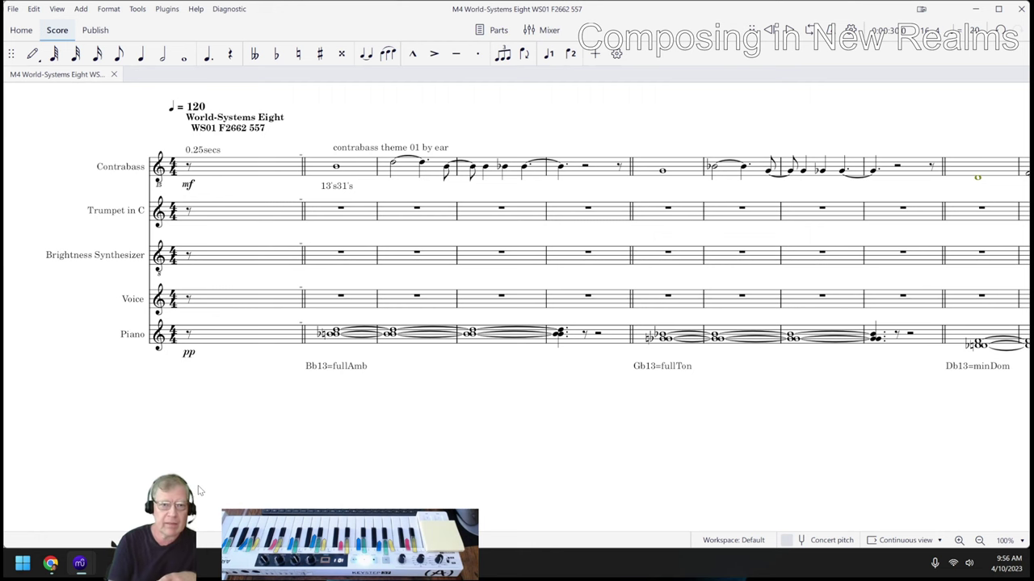
key(space)
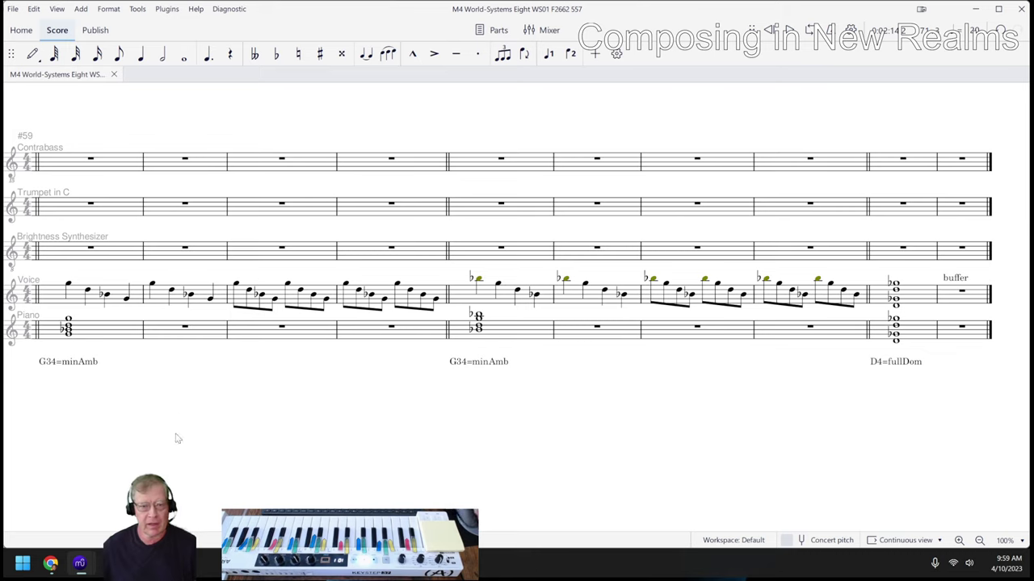
Step: Switch to the Composing in New Realms spreadsheet and review its Results notes down through the Ideas Next Time section
mouse_move(49, 566)
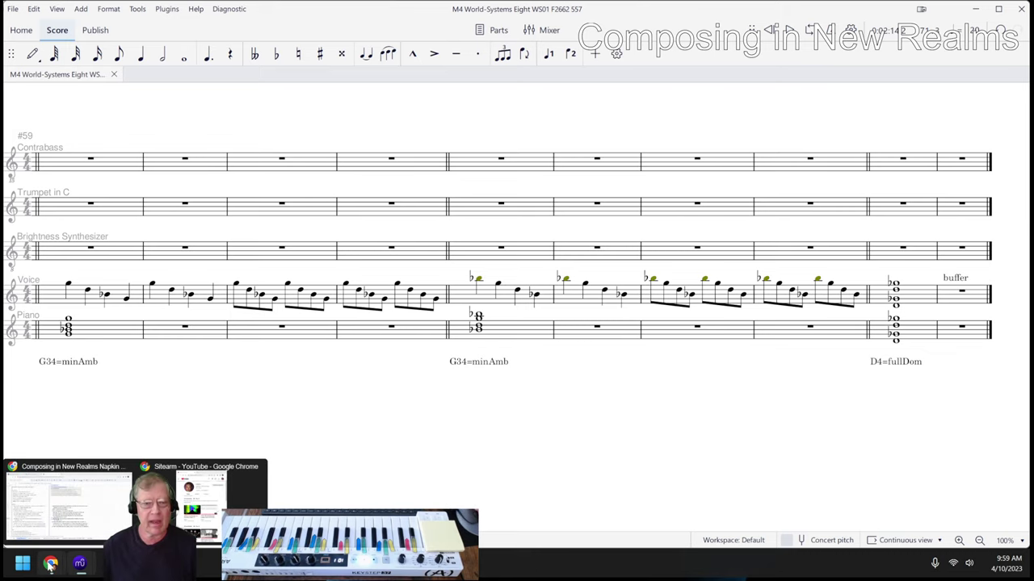
click(58, 511)
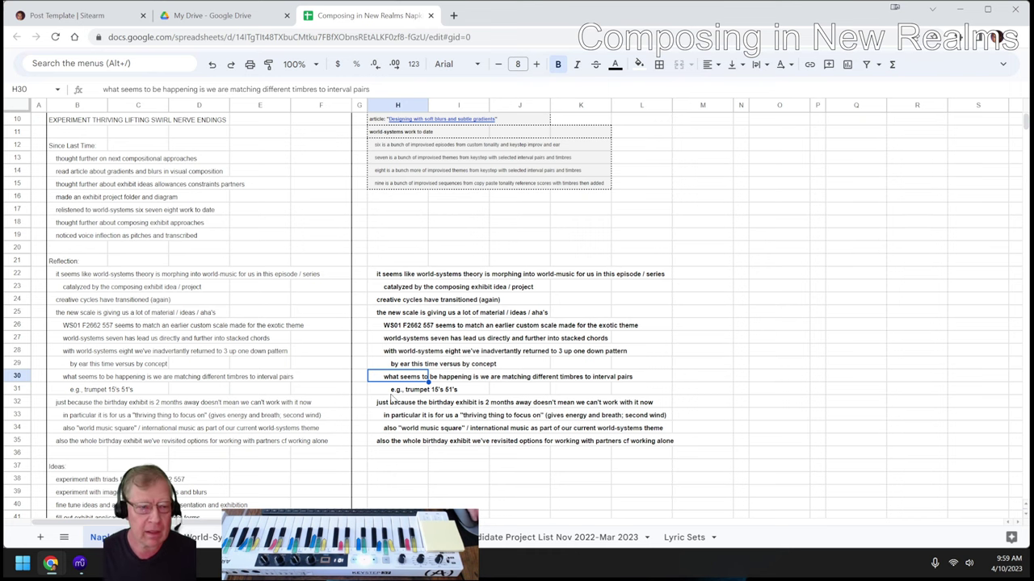
scroll(381, 390, down, 5)
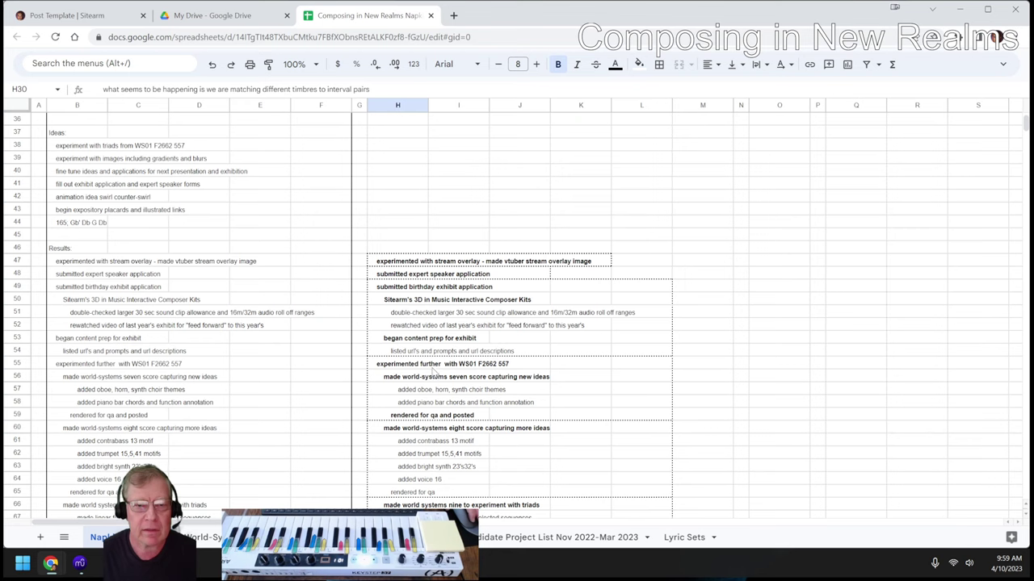
click(396, 304)
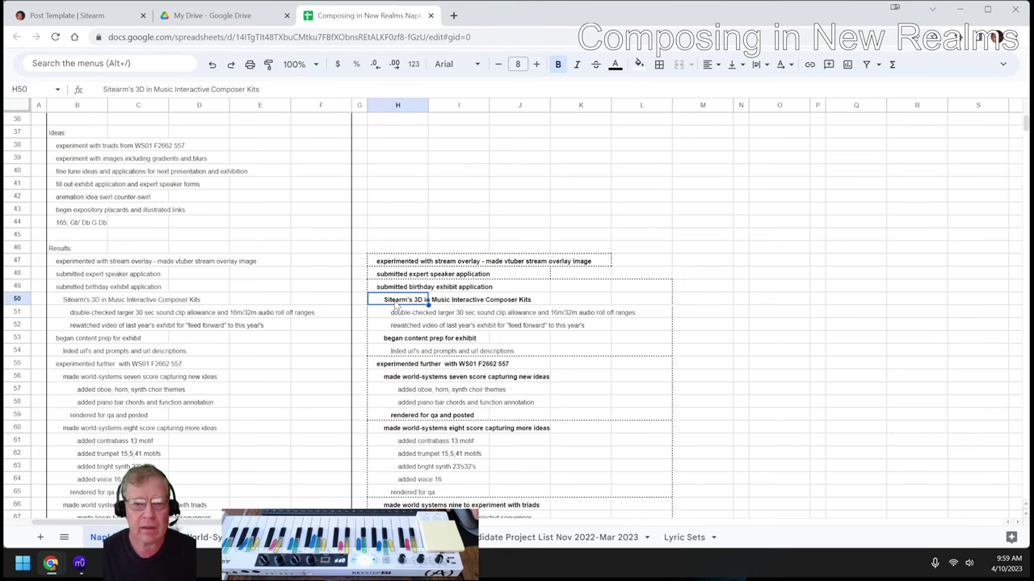
scroll(396, 304, down, 2)
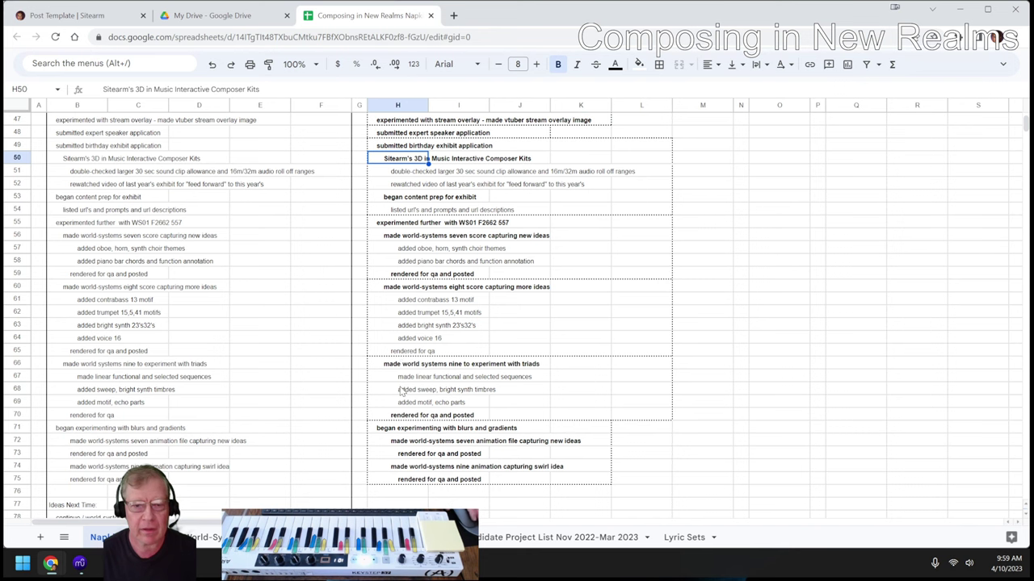
scroll(401, 391, down, 2)
click(393, 340)
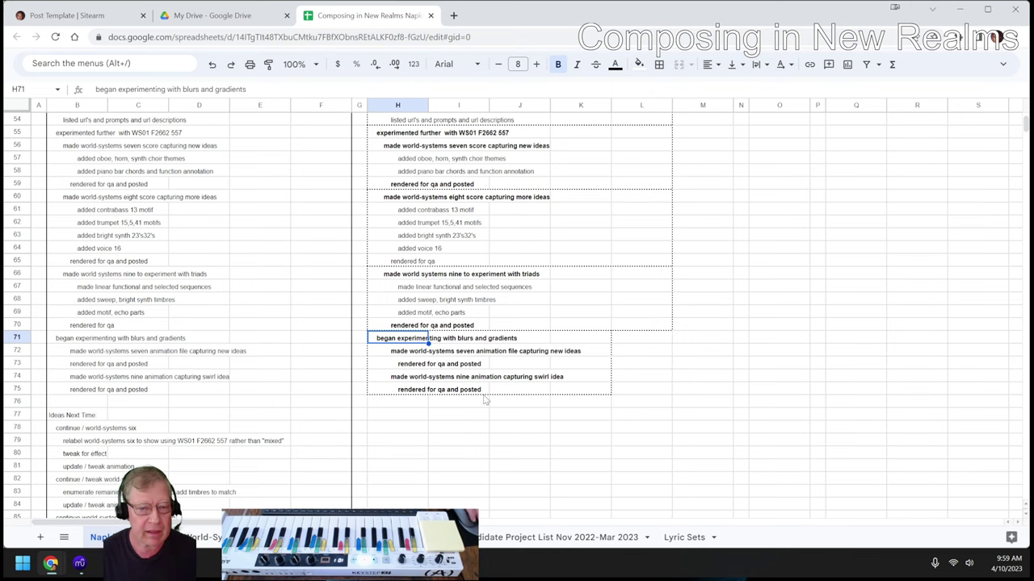
scroll(485, 400, down, 2)
scroll(485, 400, down, 2)
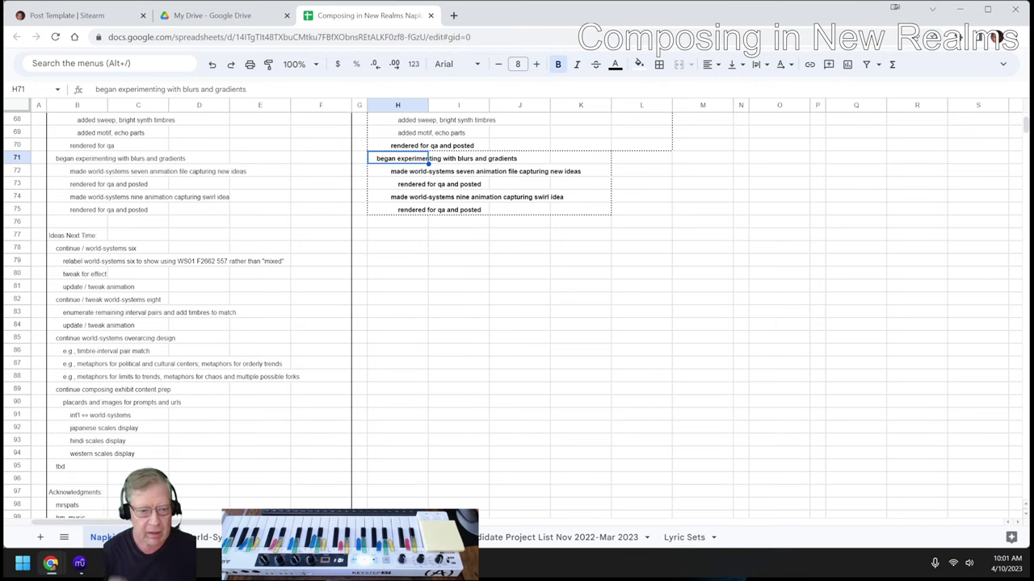
Step: Bring up the World-Systems Six Custom Tonality reference score to view its triads, and return to the spreadsheet notes
mouse_move(79, 566)
click(214, 496)
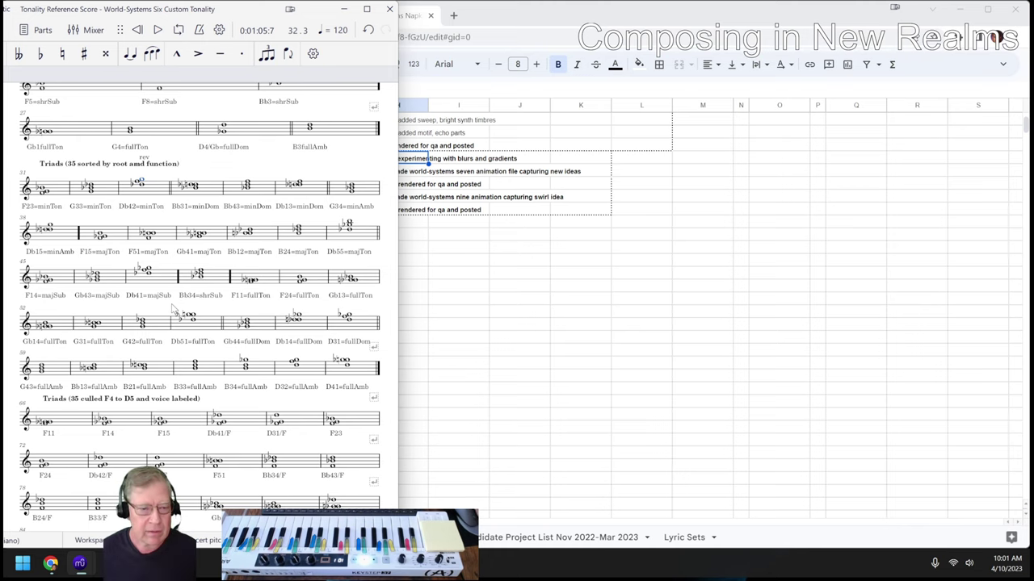
mouse_move(52, 571)
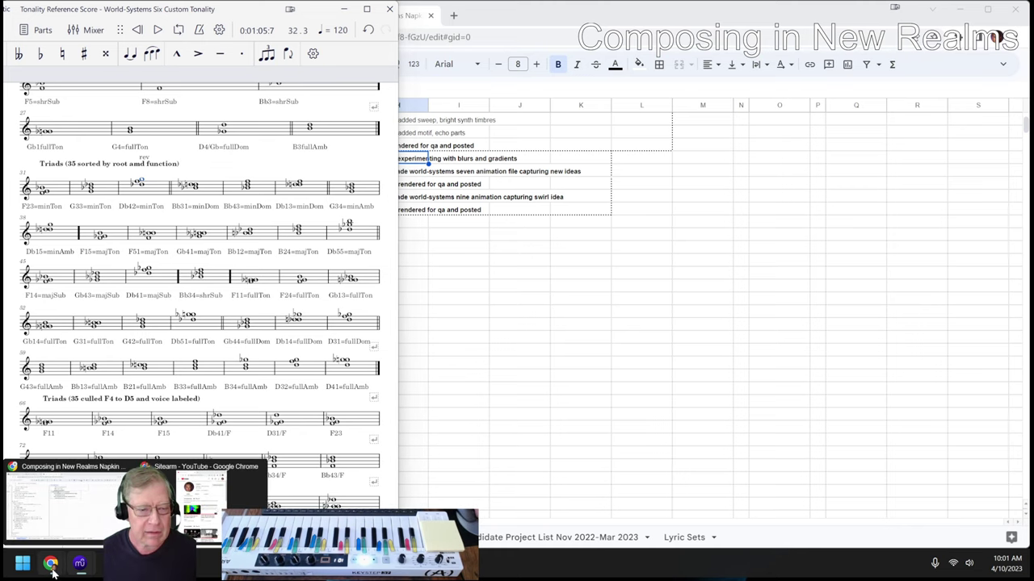
click(41, 500)
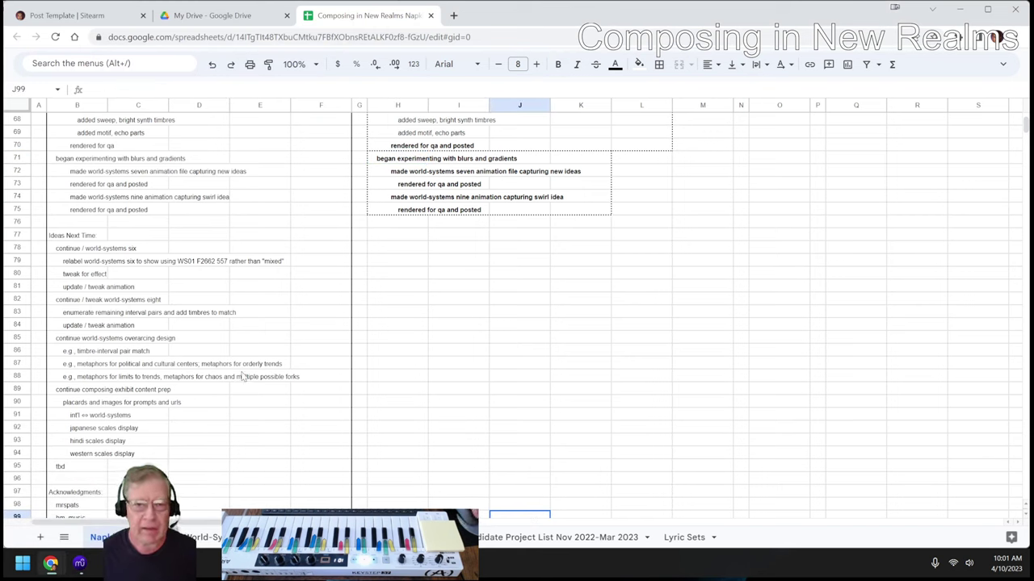
Step: Point out the Japanese, Hindi and Western scales display ideas and the placards and images entry in the exhibit prep notes
click(77, 430)
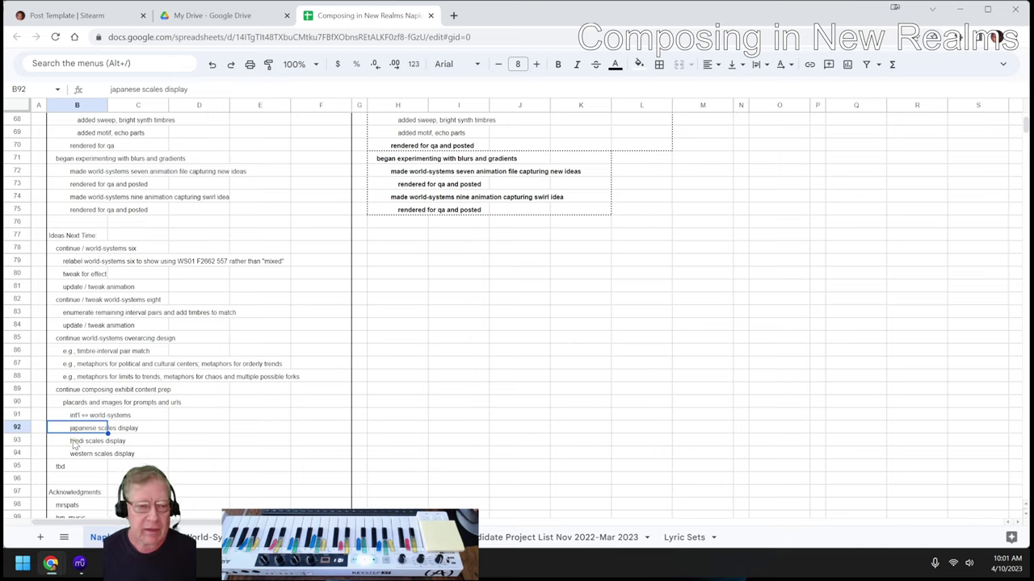
click(74, 442)
click(71, 455)
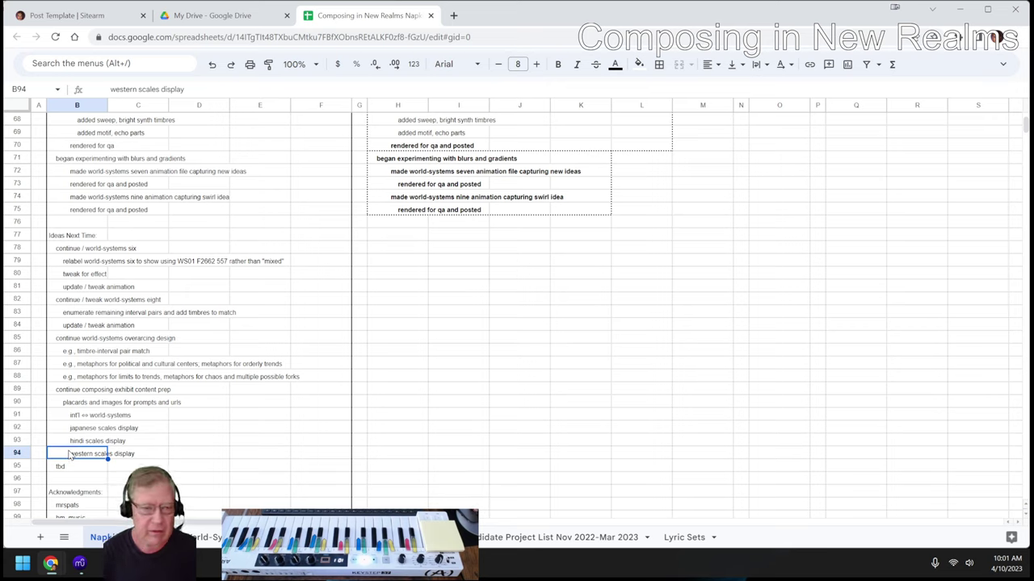
click(74, 403)
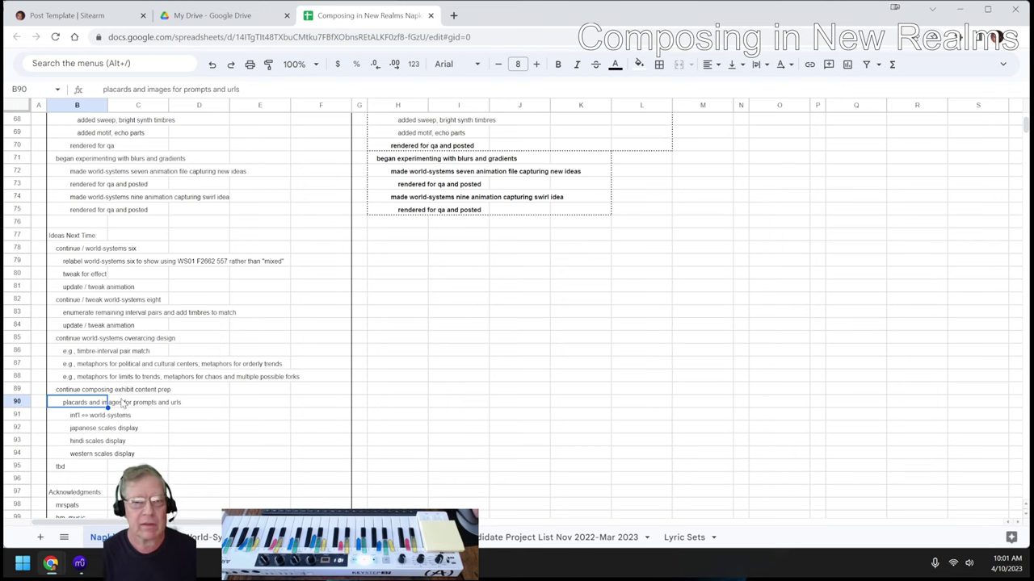
Step: Insert "music-" into the int'l entry in cell B91 so that it ends in "world-music-systems"
scroll(122, 404, down, 2)
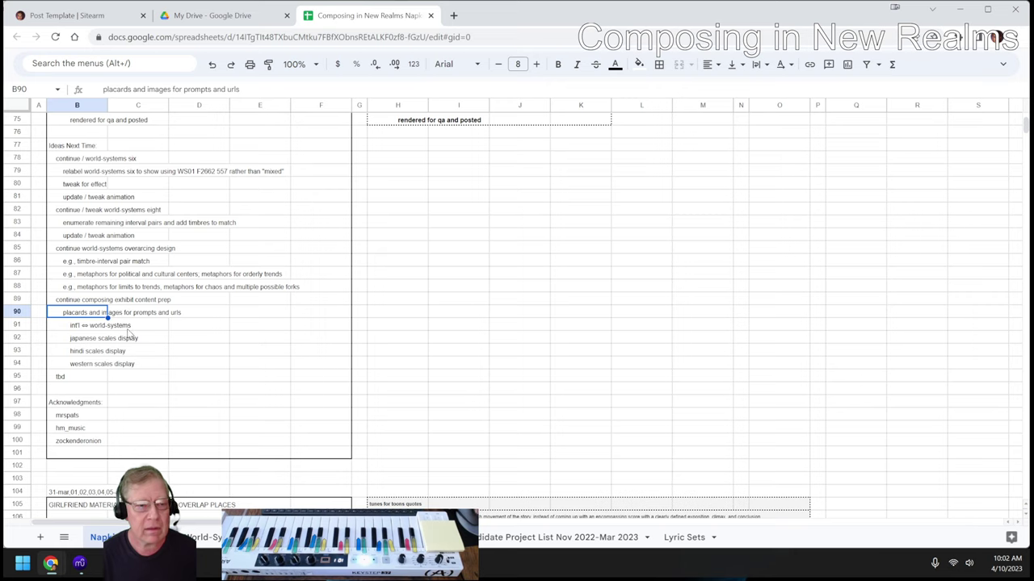
click(123, 327)
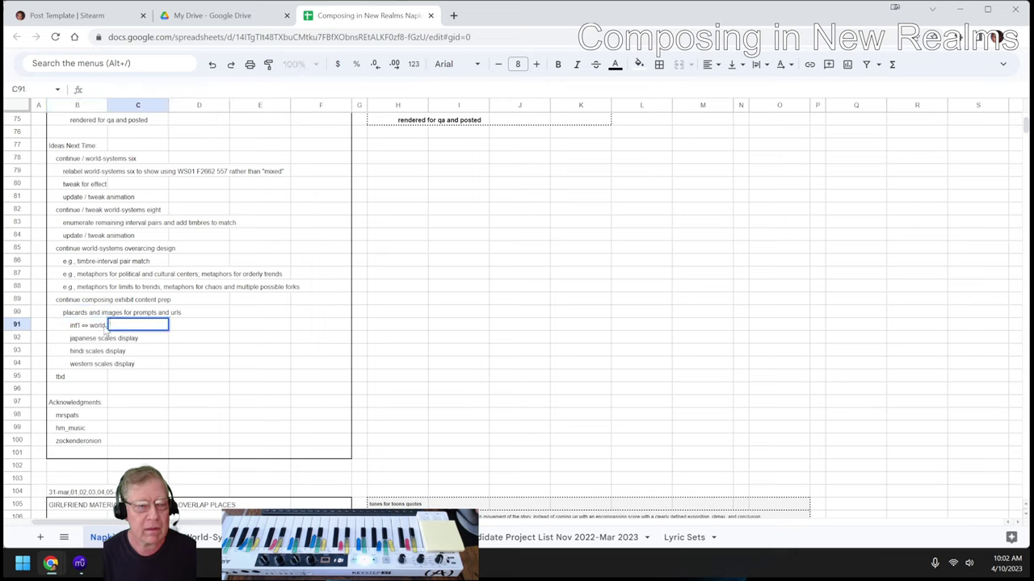
double_click(107, 326)
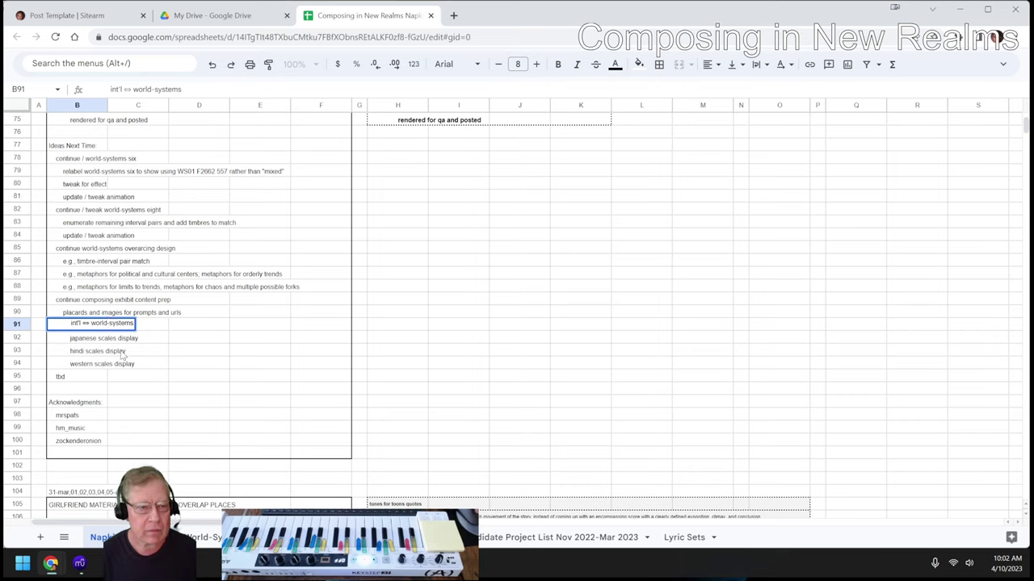
text(music-)
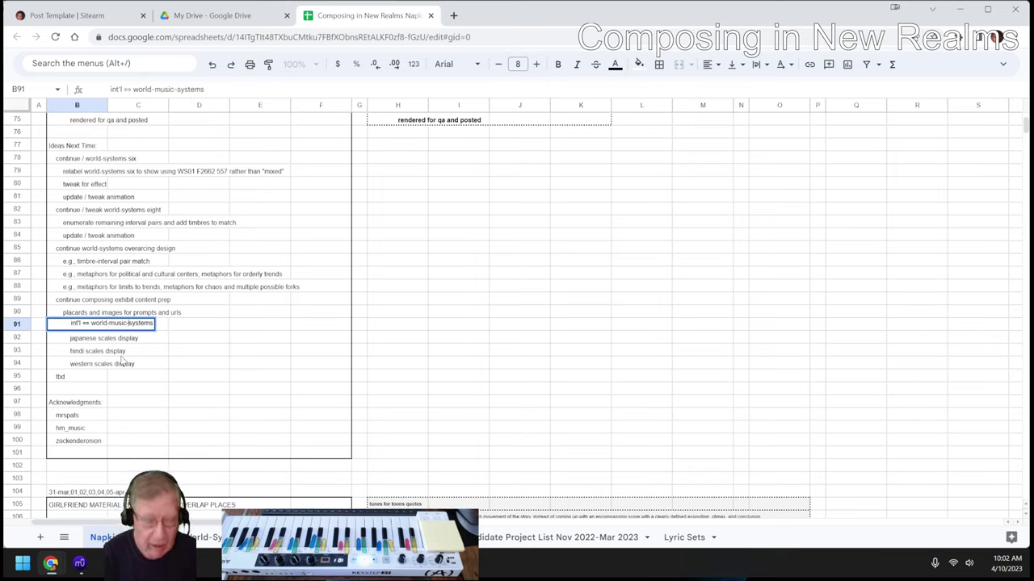
key(Return)
key(Up)
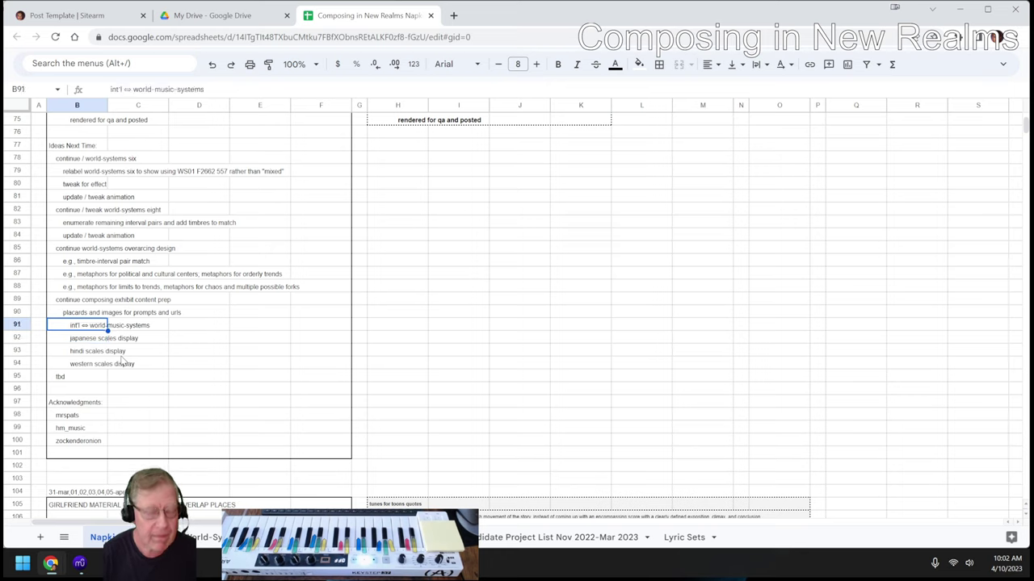
Step: Make the world-music-systems entry in cell B91 bold and colour its text dark red
key(ctrl+b)
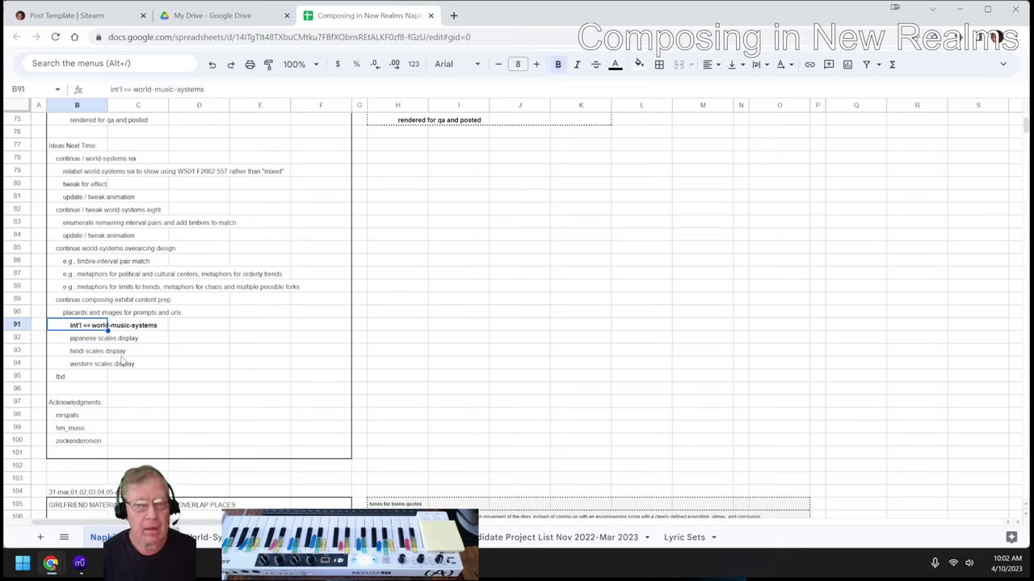
click(615, 66)
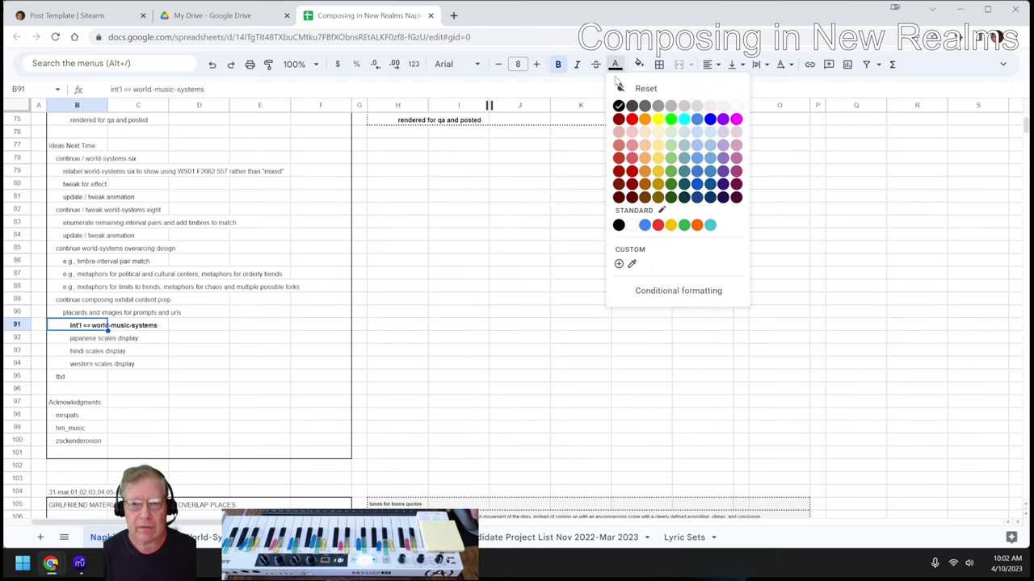
click(619, 170)
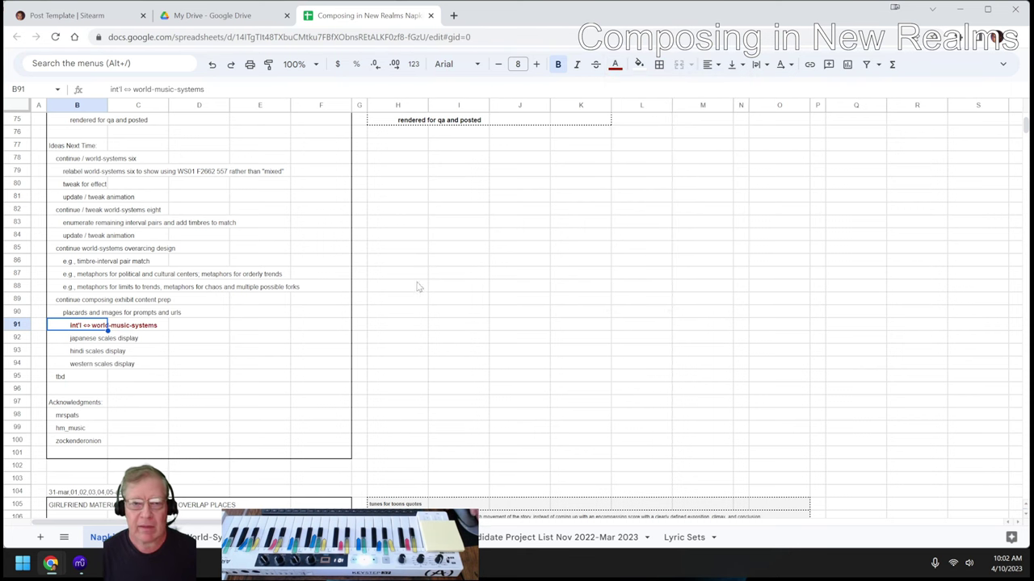
click(259, 311)
Step: Go back to the Reflection section and review the birthday exhibit notes in H32 and H35
scroll(259, 313, up, 5)
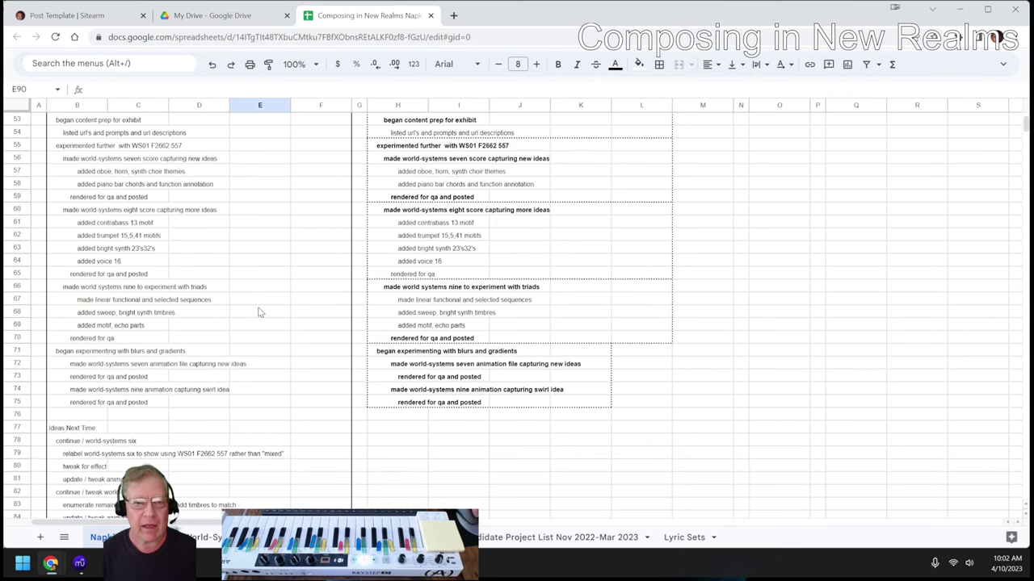
scroll(259, 311, up, 6)
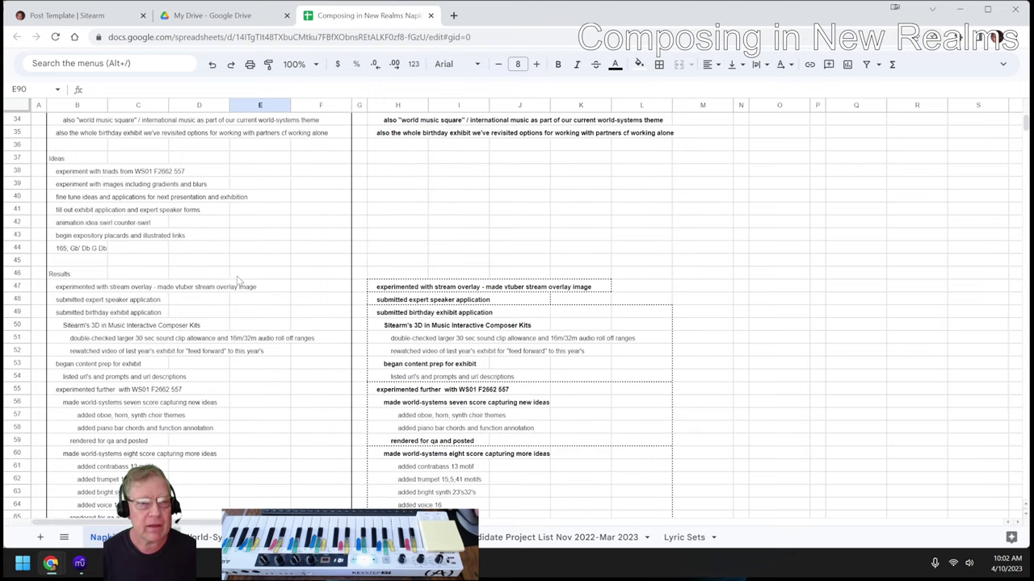
scroll(238, 280, up, 3)
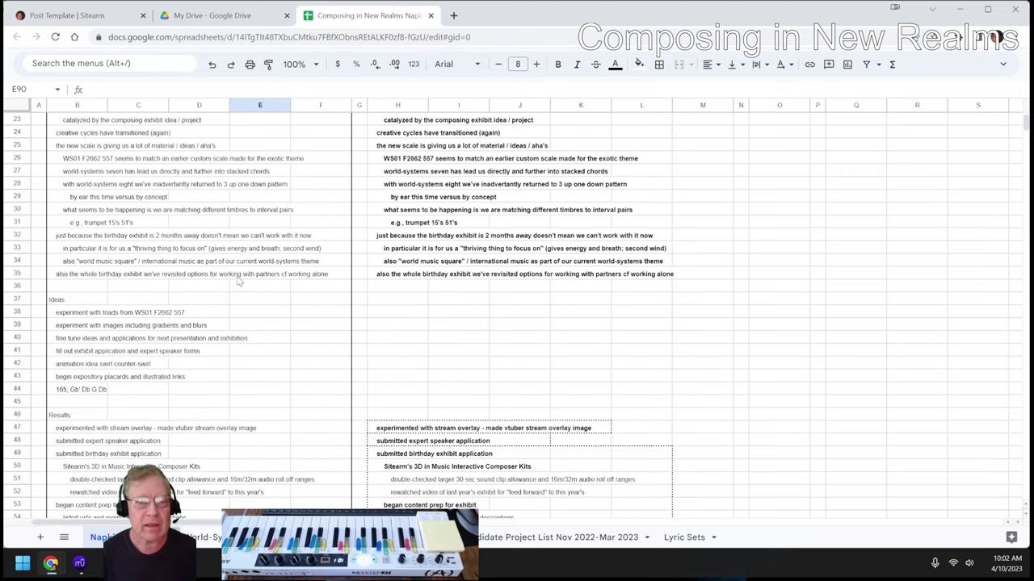
click(392, 239)
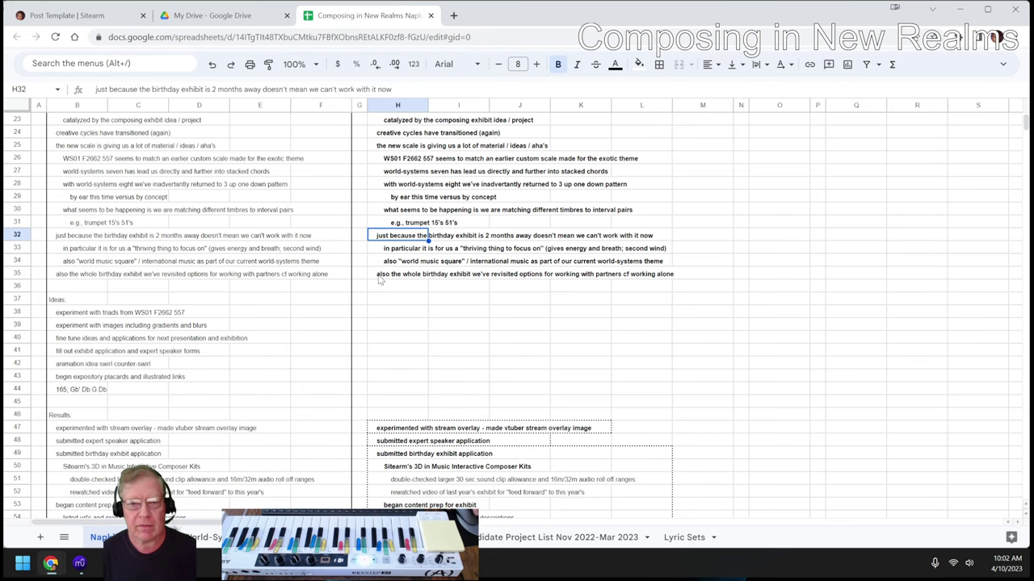
click(379, 277)
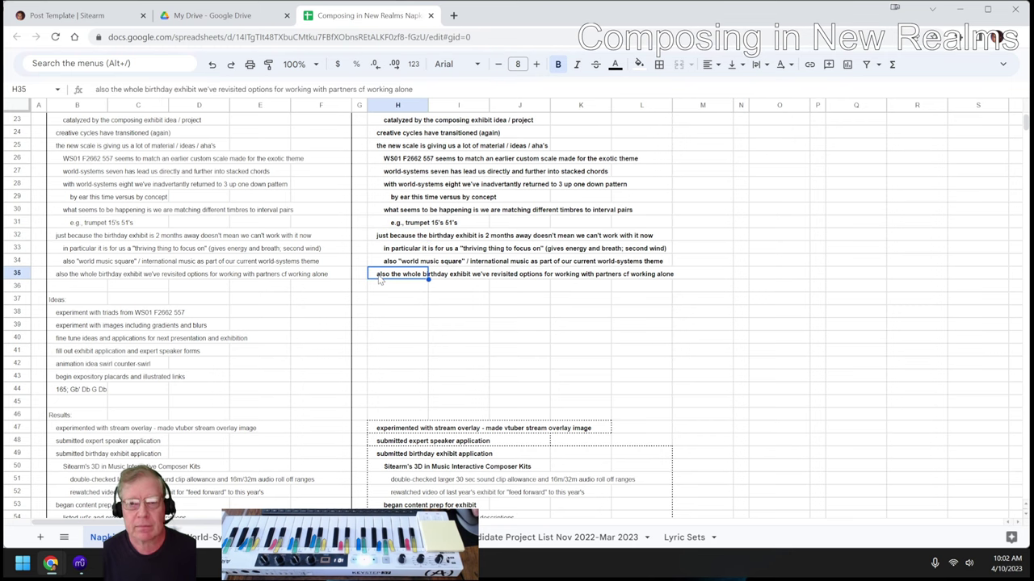
scroll(372, 275, up, 3)
Step: Go to the Acknowledgments section below Ideas Next Time and point out each of the entries in B98 to B100
scroll(339, 291, down, 7)
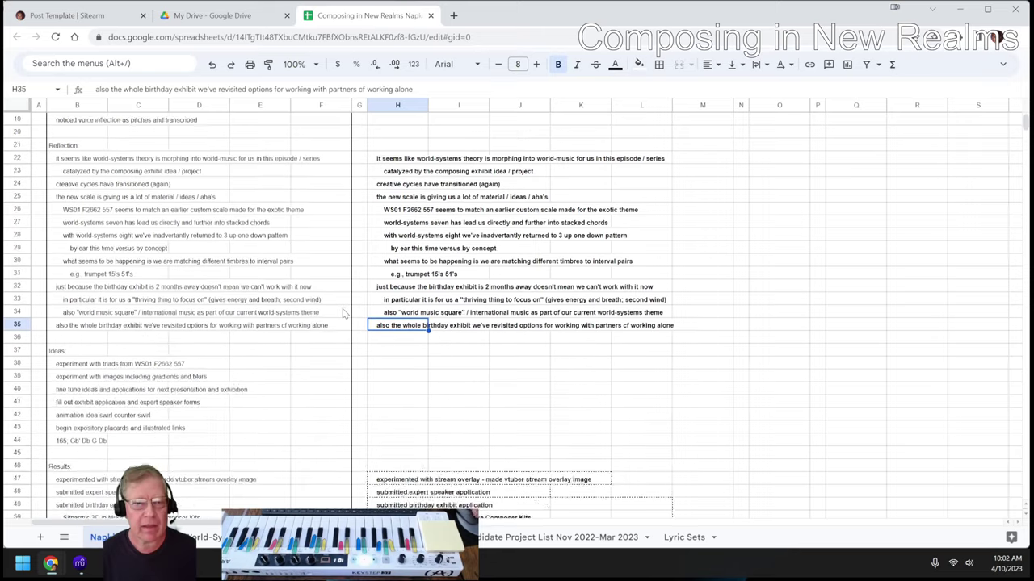
scroll(322, 300, down, 10)
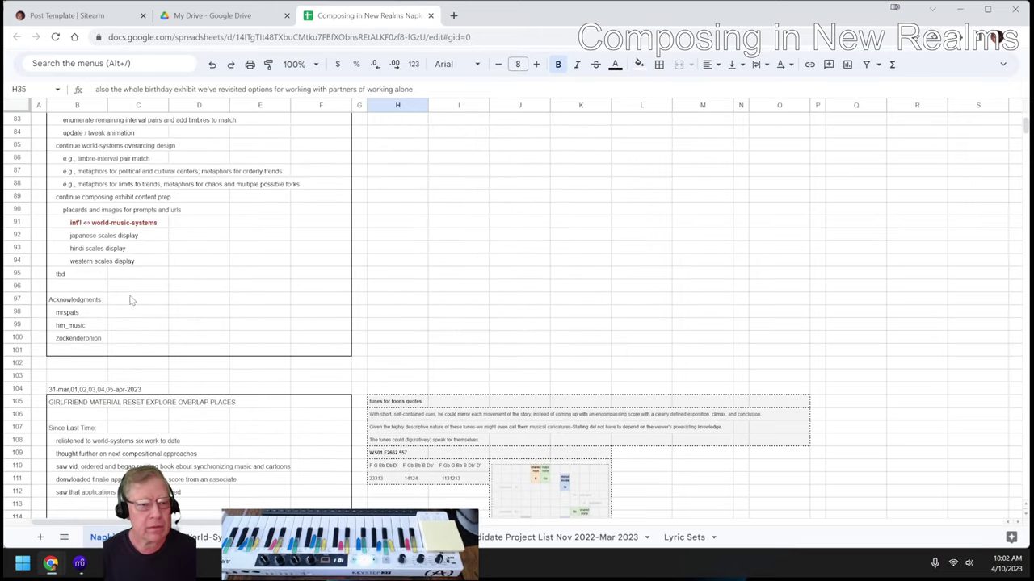
click(97, 315)
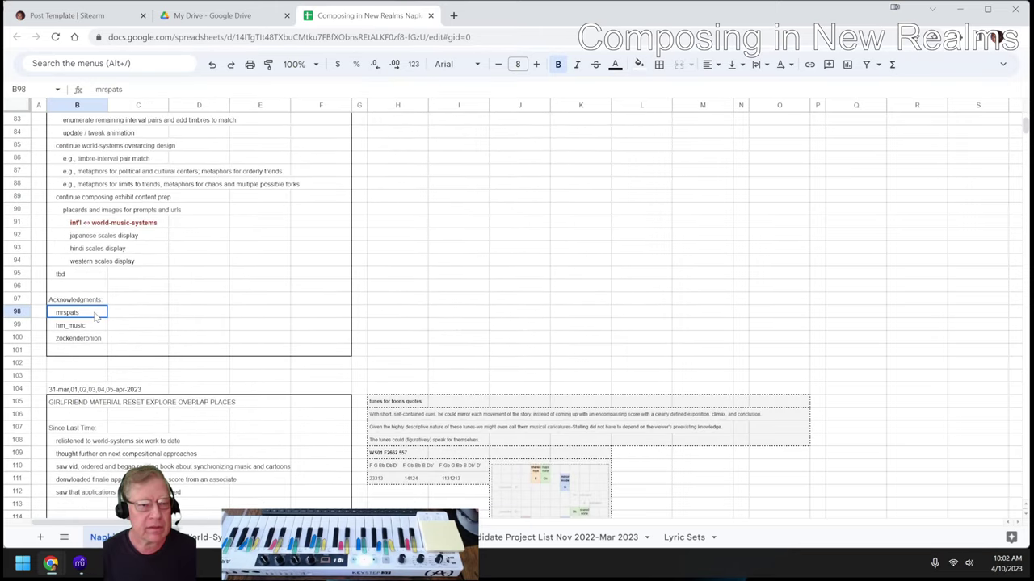
click(105, 326)
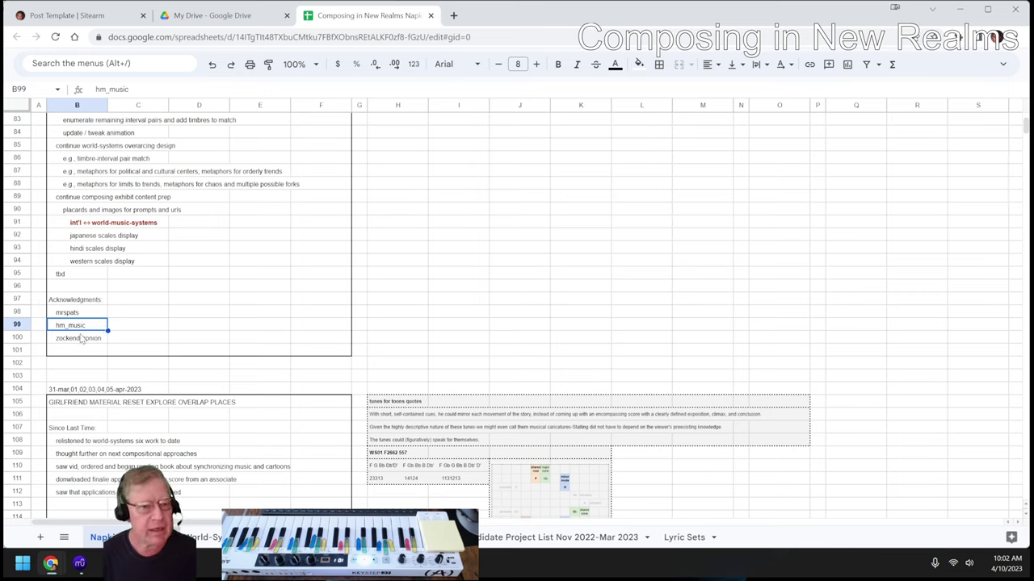
click(82, 340)
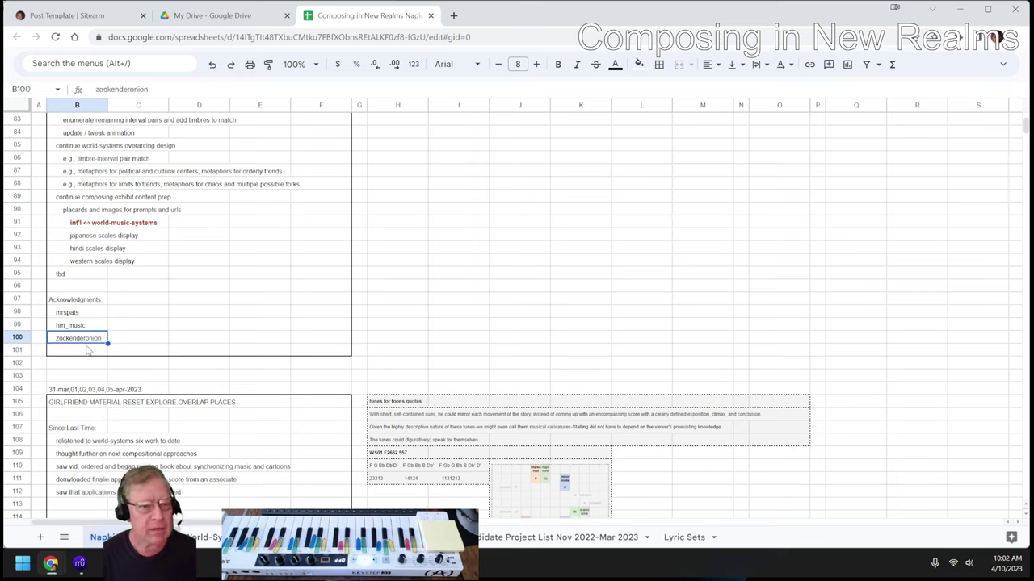